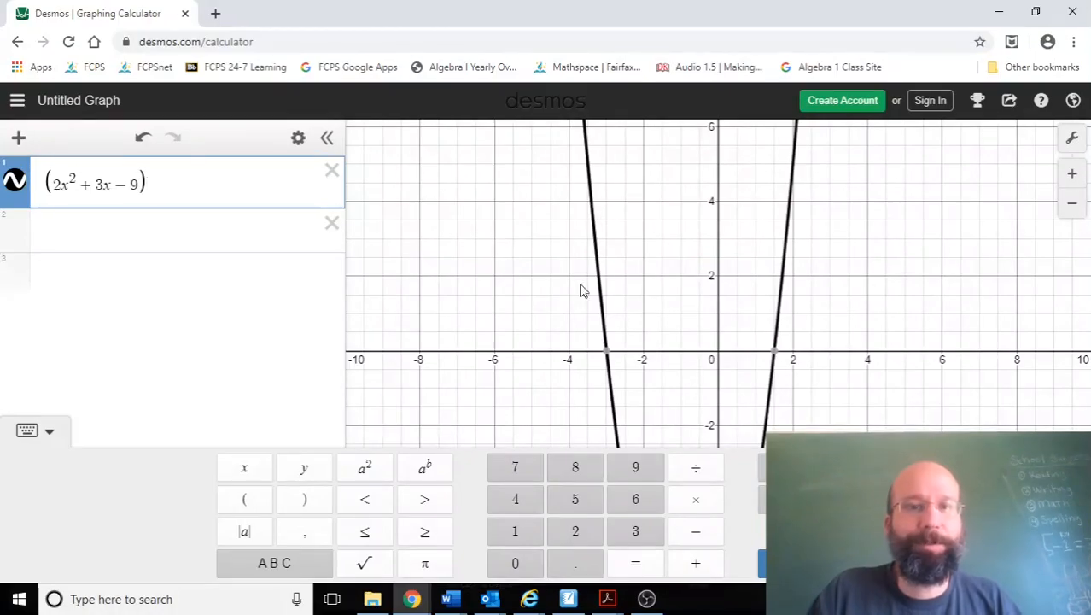
Step: Inspect the x-intercepts of the 2x² + 3x − 9 parabola and enter 1.5 as a new expression shown as a fraction
mouse_move(606, 358)
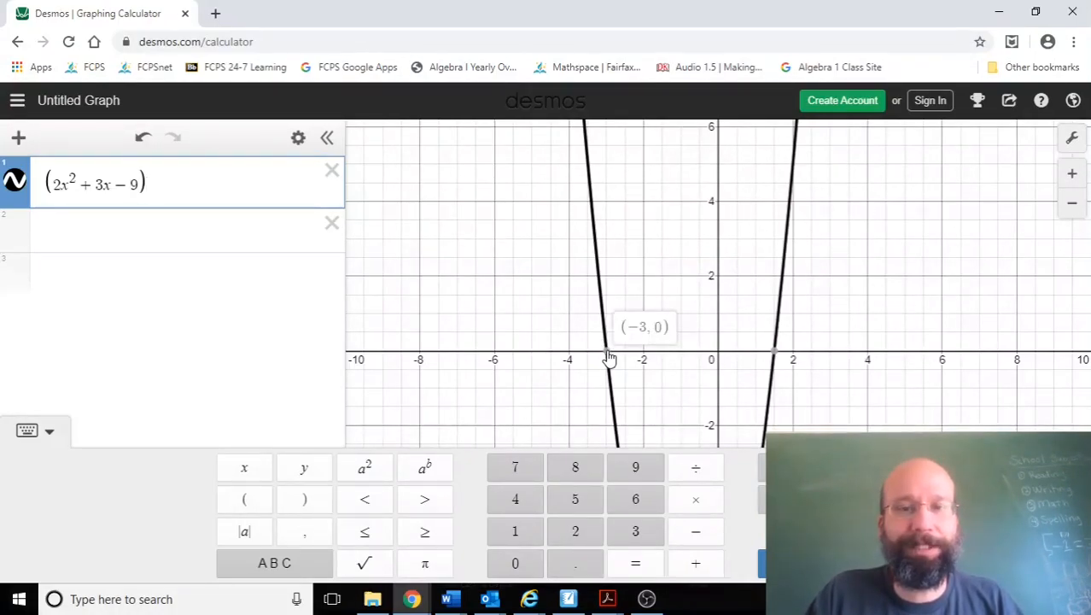
mouse_move(774, 359)
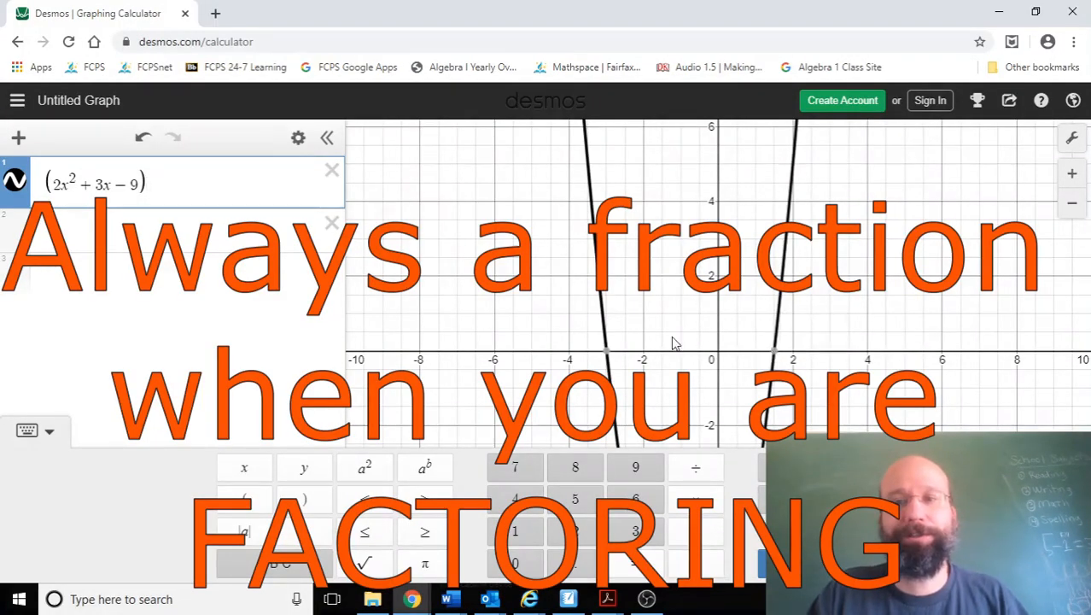
click(198, 232)
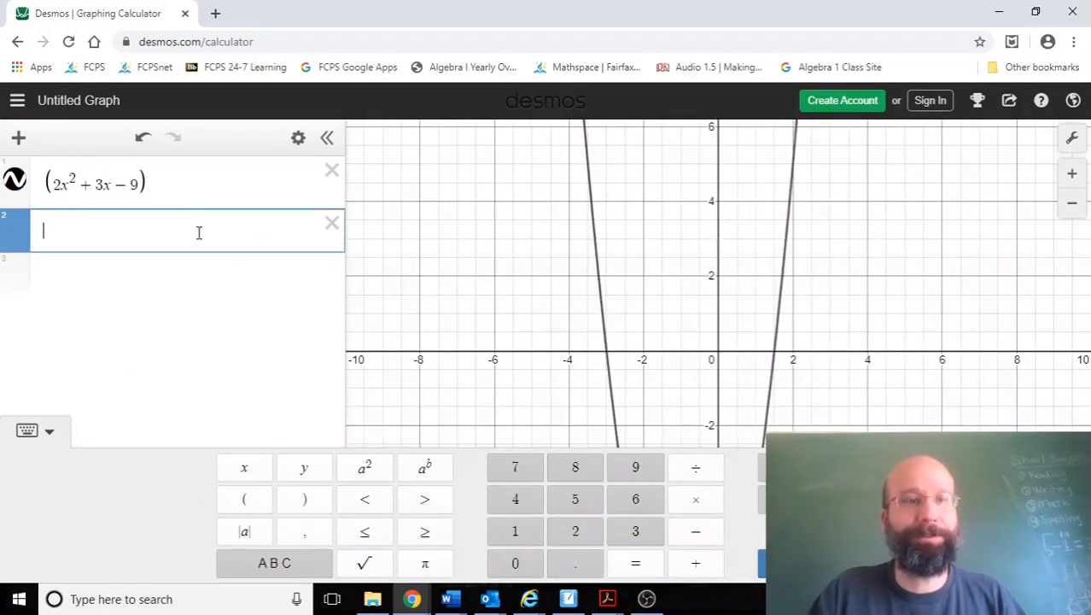
text(1.)
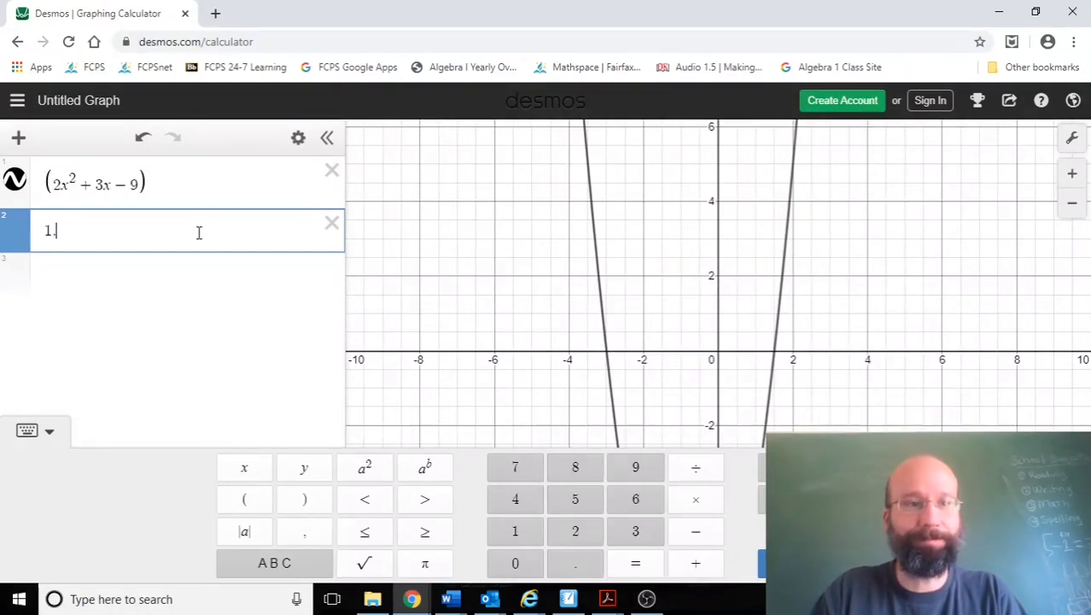
text(5)
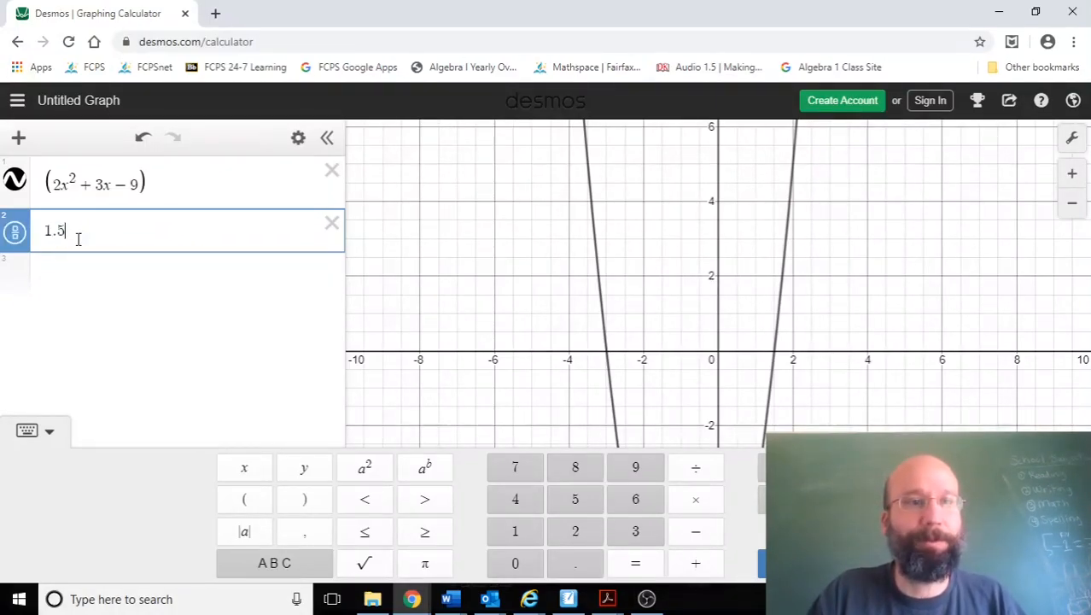
click(17, 239)
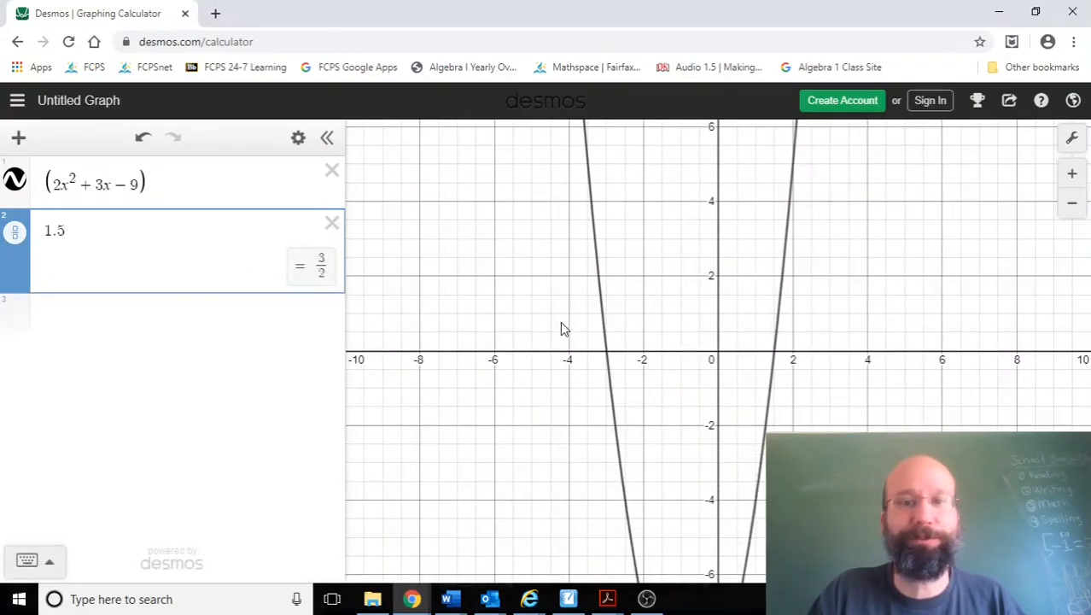
click(633, 348)
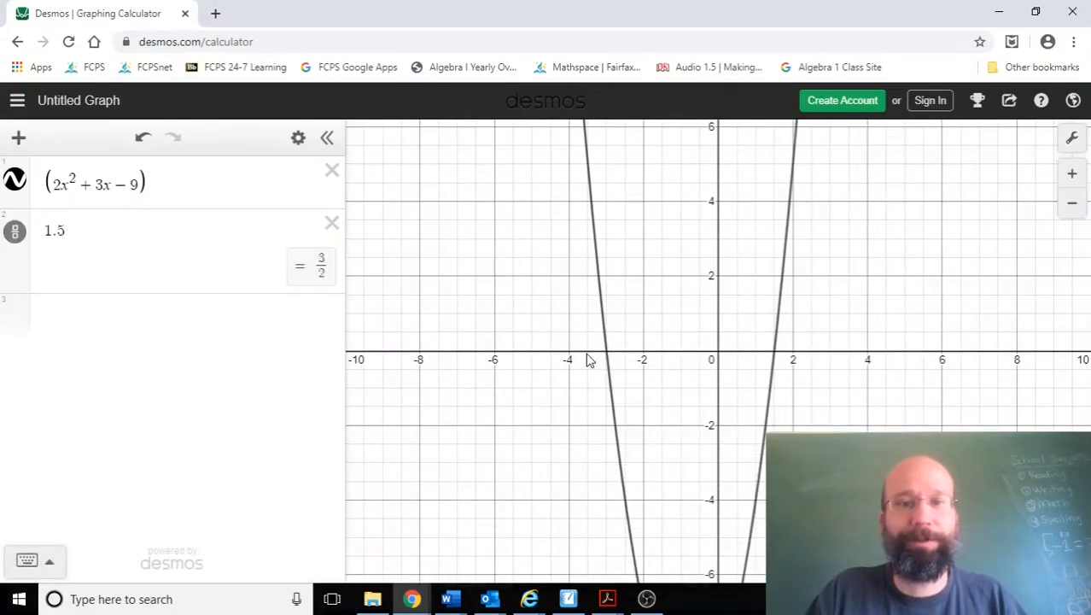
click(606, 354)
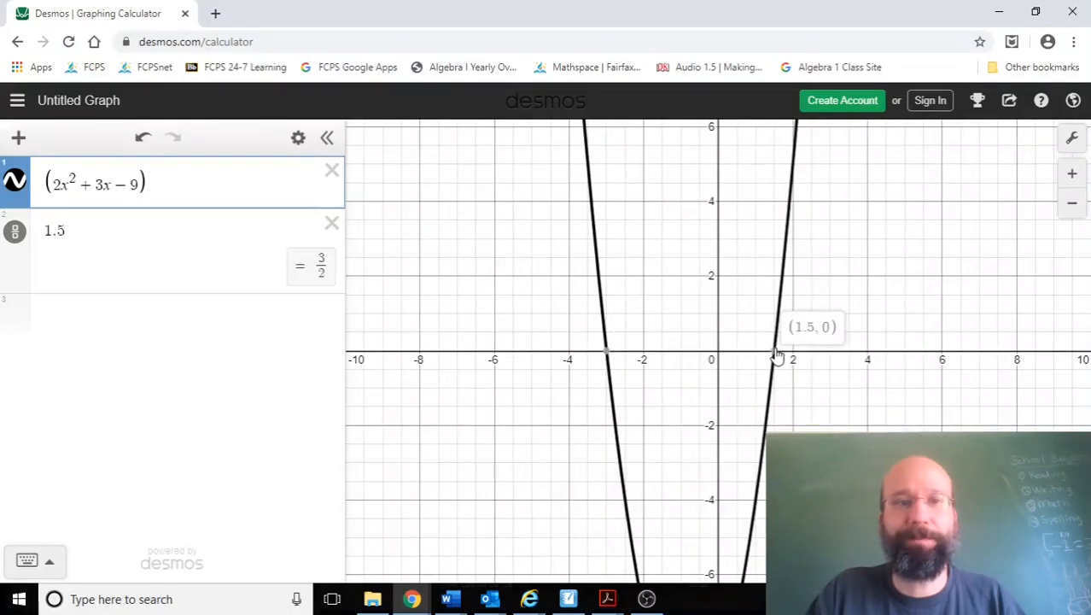
Step: Switch to SMART Notebook and handwrite the roots x = −3 and x = 1/2 below 2x² + 3x − 9
click(581, 599)
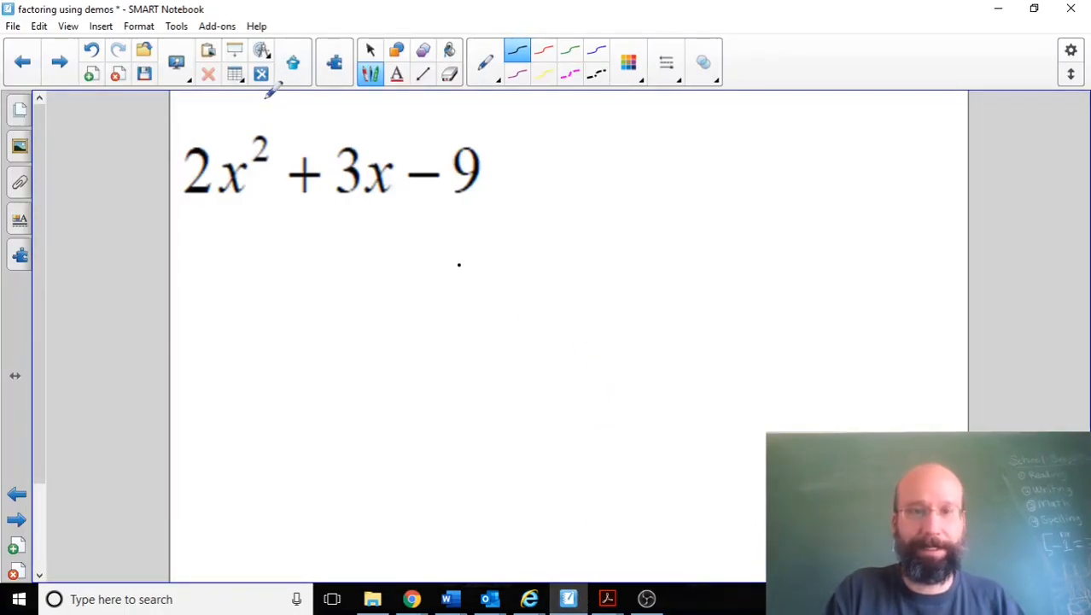
mouse_move(304, 256)
mouse_down()
mouse_move(322, 275)
mouse_move(330, 257)
mouse_move(372, 269)
mouse_up()
drag(360, 279, 407, 285)
drag(308, 355, 329, 381)
mouse_move(313, 381)
mouse_down()
mouse_move(331, 355)
mouse_move(385, 370)
mouse_move(412, 359)
mouse_move(431, 366)
mouse_move(413, 401)
mouse_move(433, 400)
mouse_up()
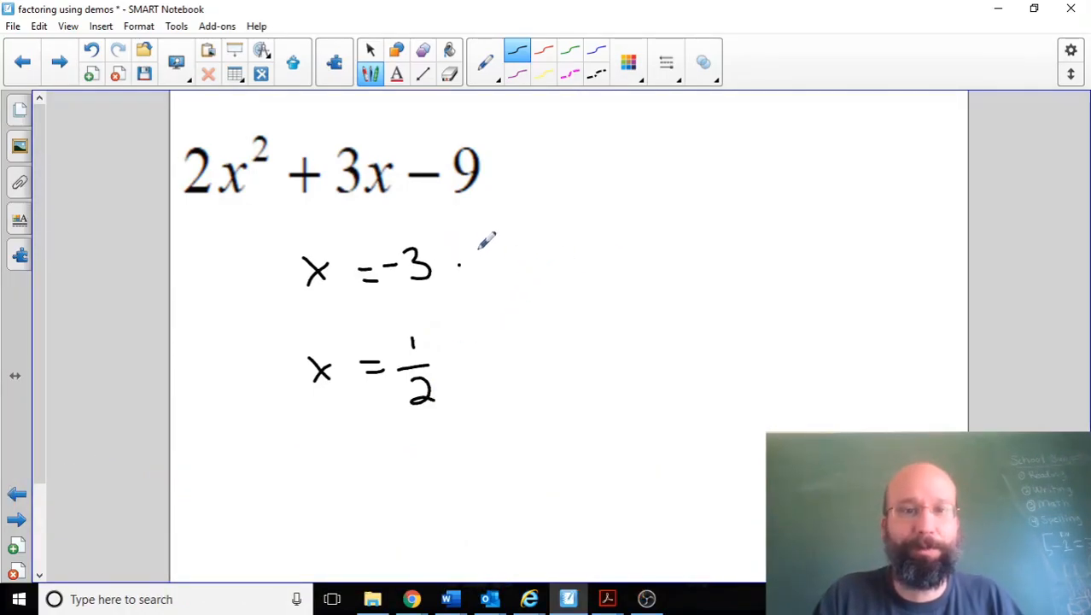
Step: Handwrite the first factor (x + 3) beside the root x = −3
mouse_move(615, 224)
mouse_down()
mouse_move(598, 268)
mouse_move(605, 280)
mouse_up()
drag(768, 225, 766, 279)
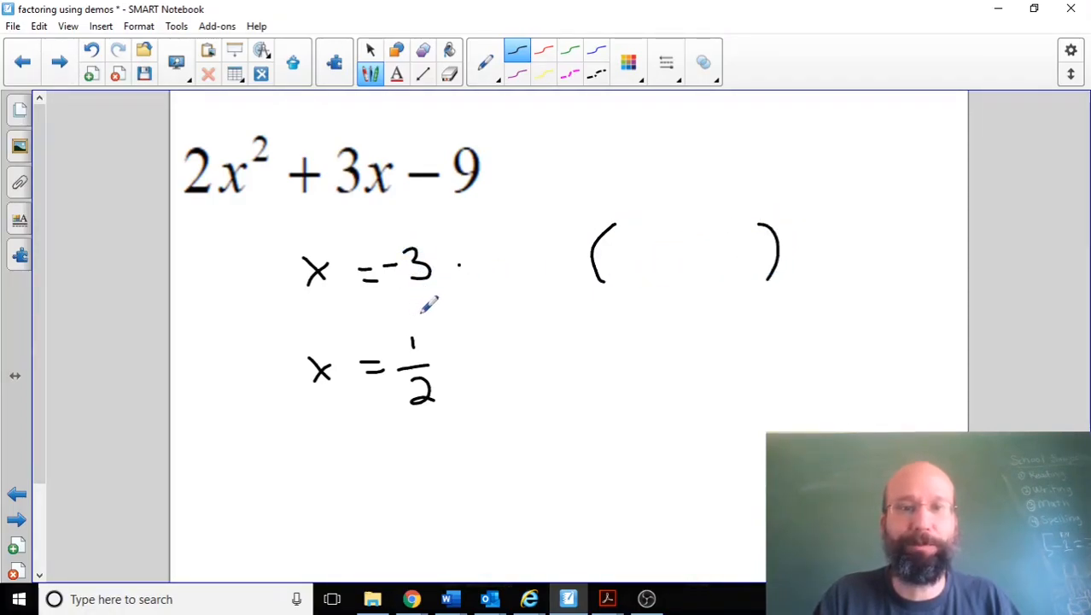
drag(618, 251, 634, 262)
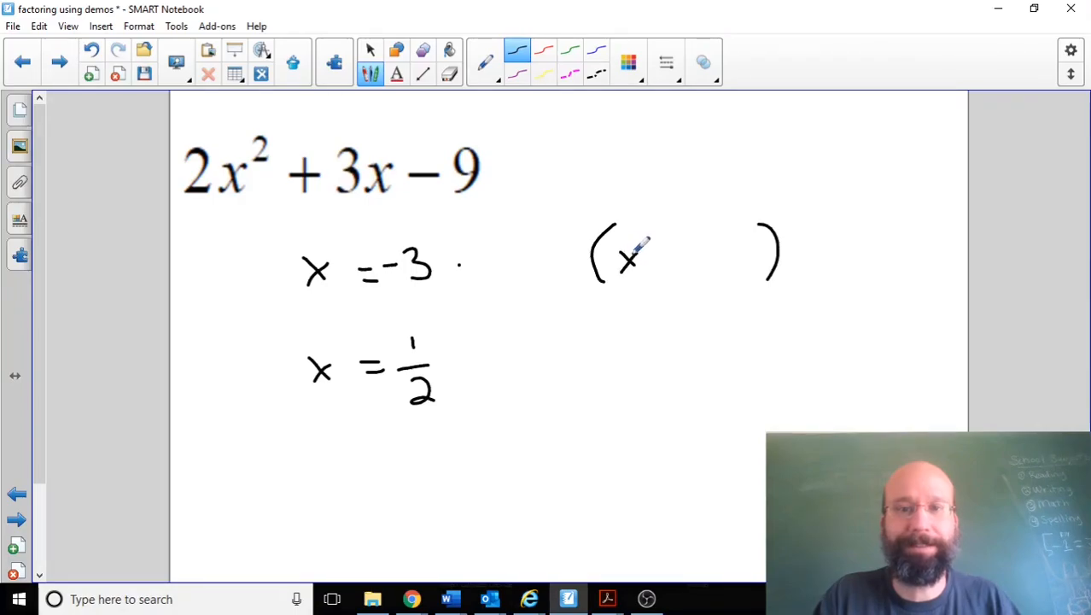
drag(655, 252, 698, 267)
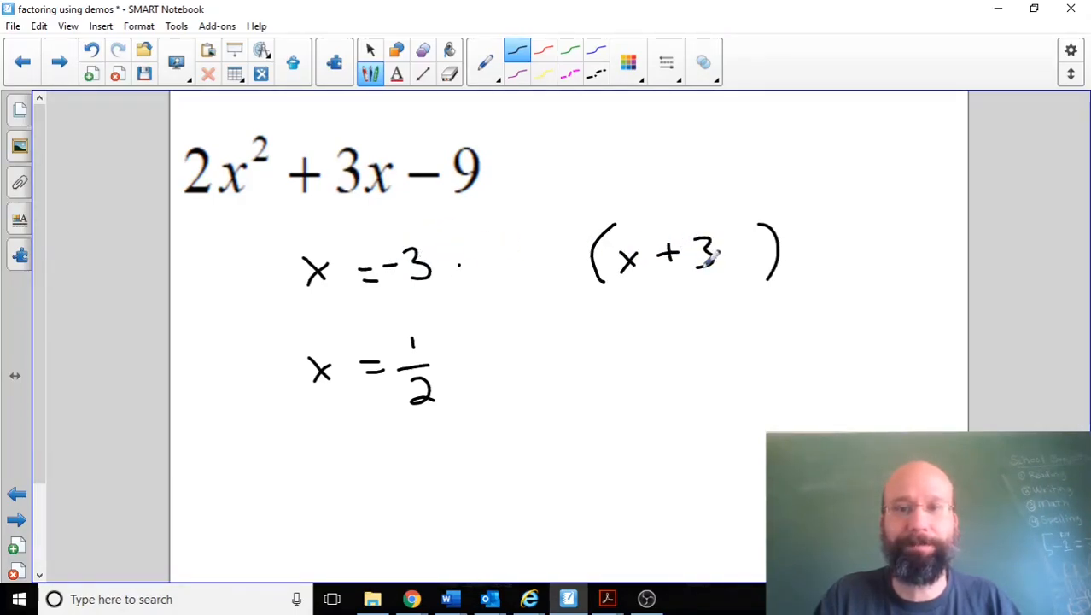
Step: Handwrite the second factor (2x − 1) after (x + 3) and draw a box around both factors
drag(805, 224, 807, 279)
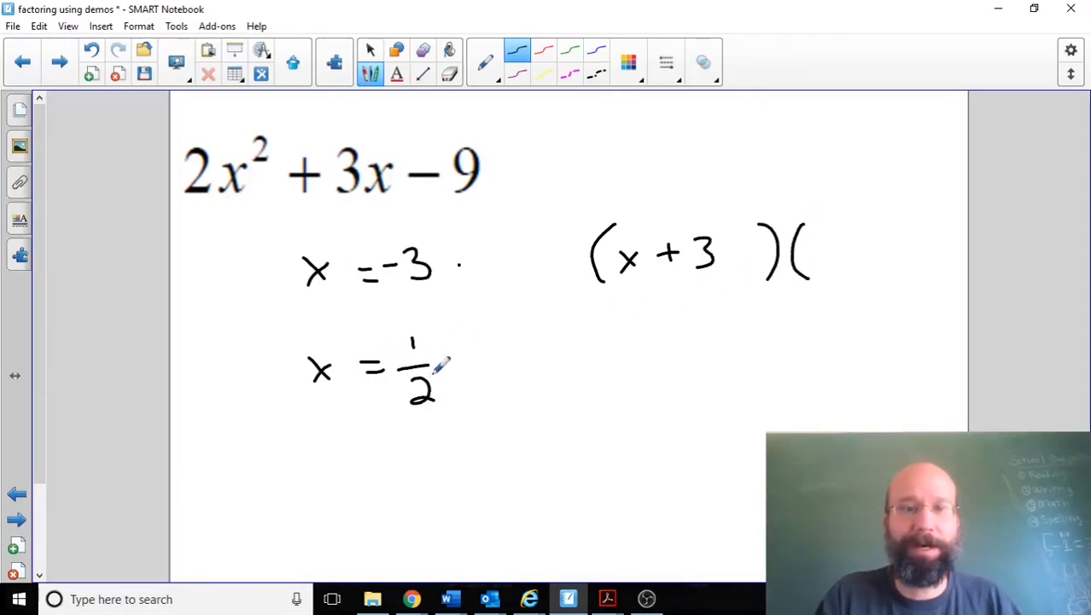
mouse_move(816, 233)
mouse_down()
mouse_move(818, 265)
mouse_move(841, 263)
mouse_up()
click(845, 251)
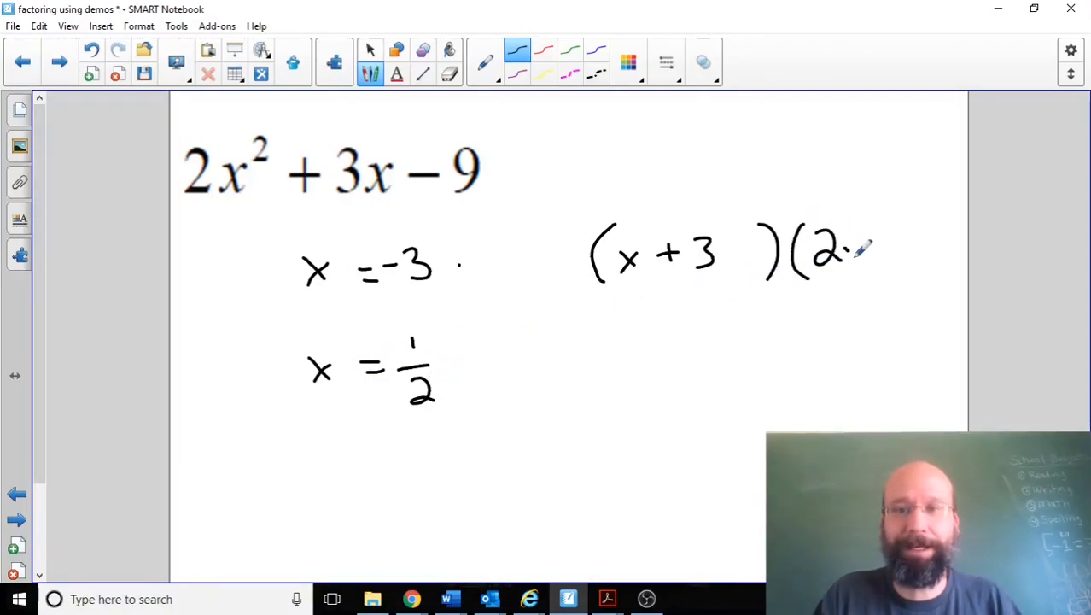
drag(412, 337, 413, 348)
drag(876, 249, 913, 251)
mouse_move(927, 213)
mouse_down()
mouse_move(944, 244)
mouse_move(930, 275)
mouse_up()
mouse_move(577, 322)
mouse_down()
mouse_move(630, 304)
mouse_move(954, 271)
mouse_move(943, 188)
mouse_move(592, 218)
mouse_move(589, 316)
mouse_up()
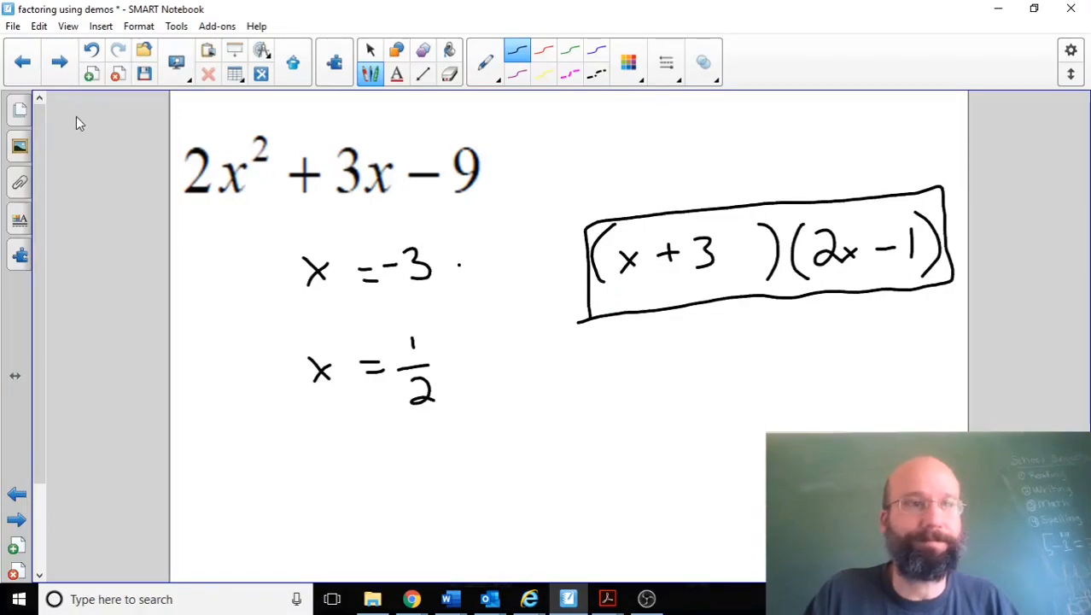
Step: Go to the notebook page with 5n² + 19n + 12, and switch to Desmos to check the x-intercepts of 5x² + 19x + 12
click(56, 75)
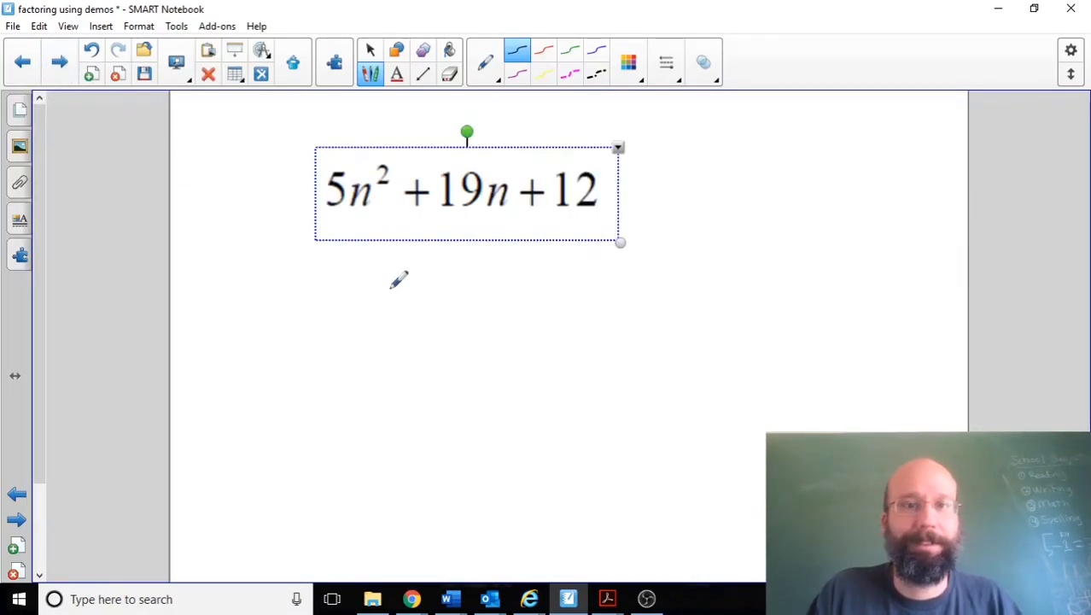
click(390, 288)
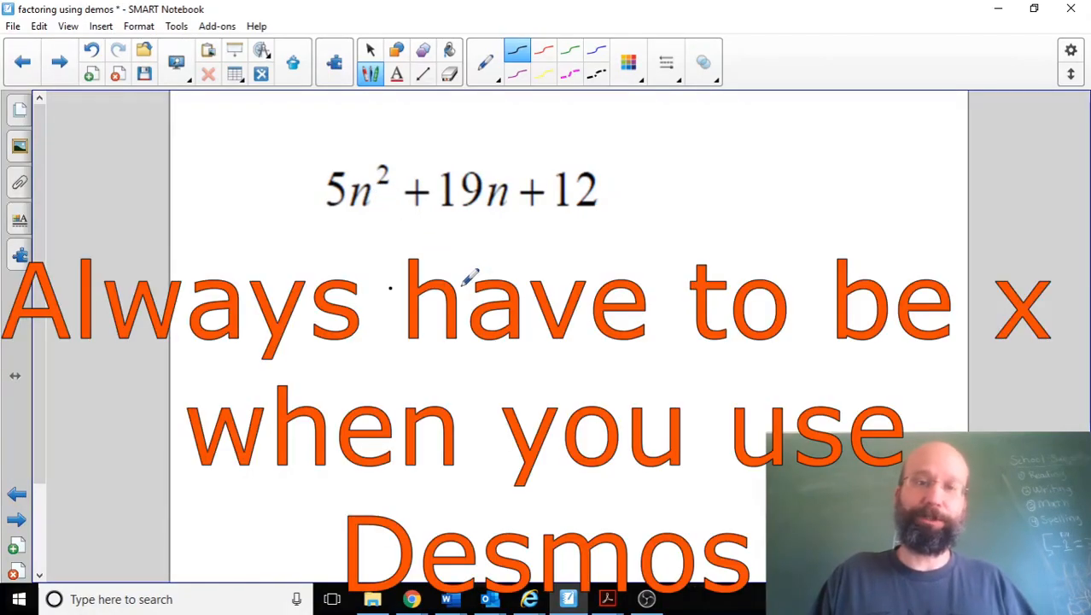
click(412, 598)
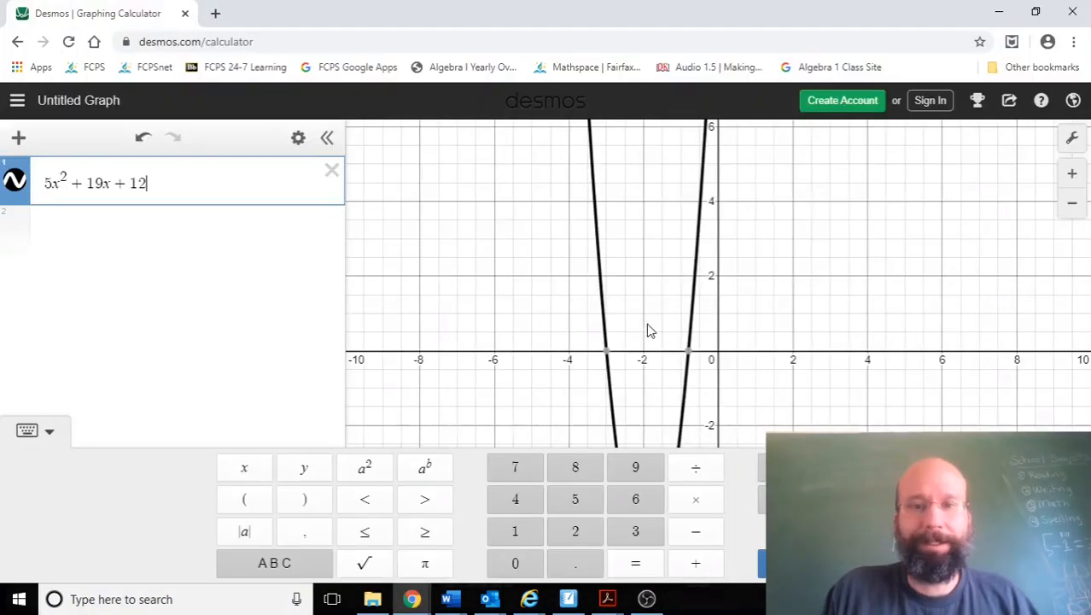
click(605, 352)
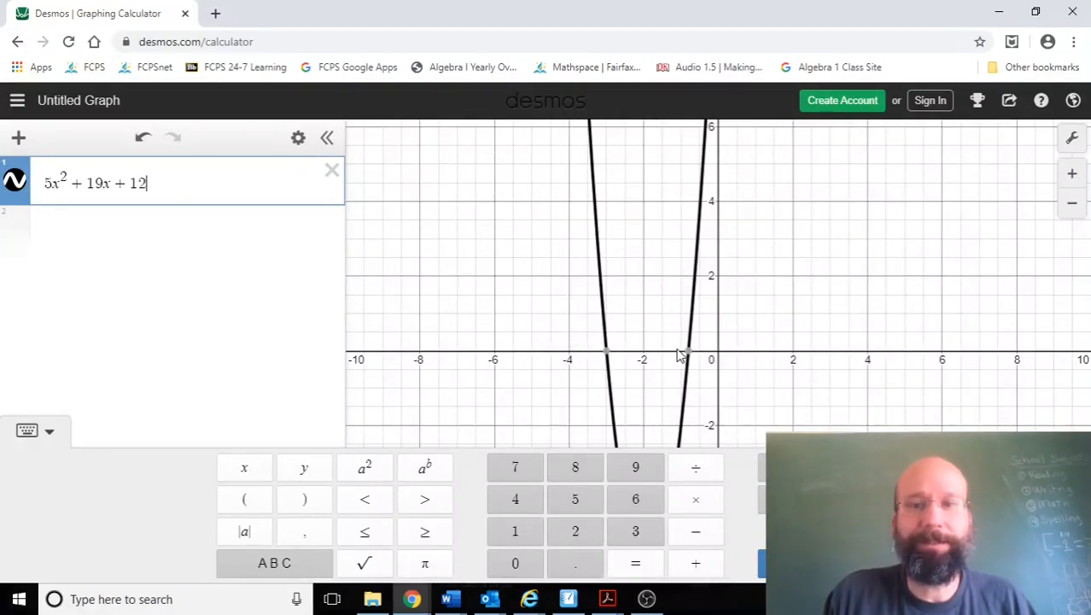
mouse_move(689, 355)
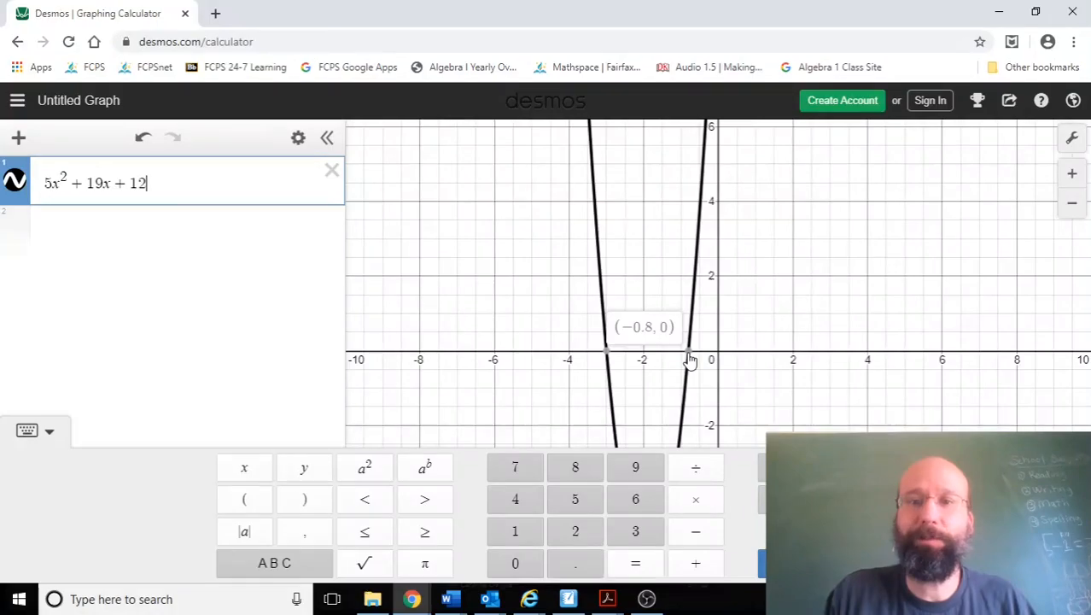
Step: Enter .8 as a second expression, show it as a fraction, and recheck the parabola's leftmost x-intercept
click(202, 246)
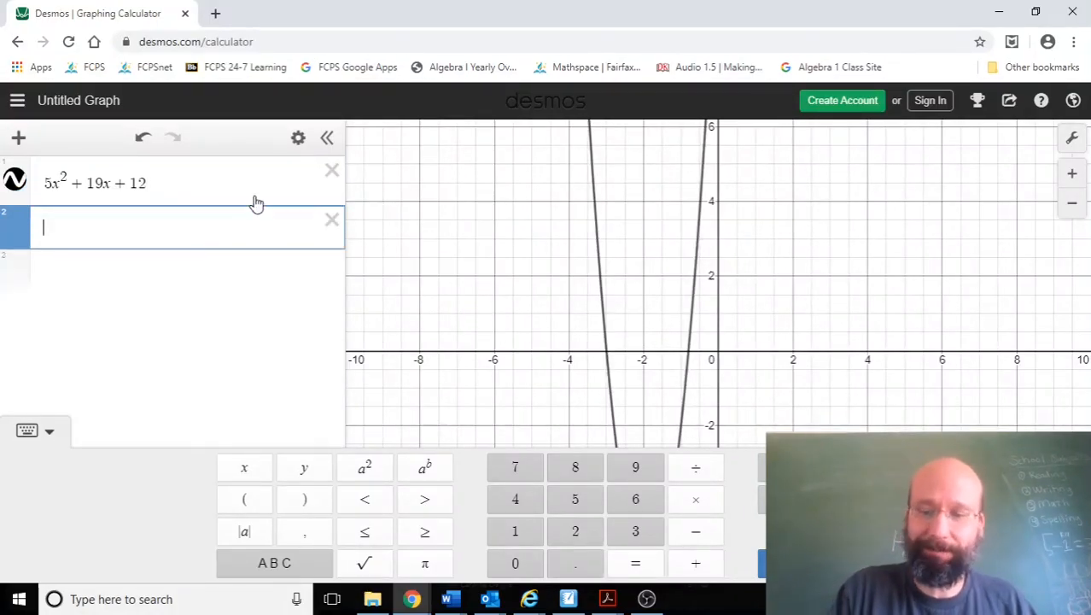
text(.8)
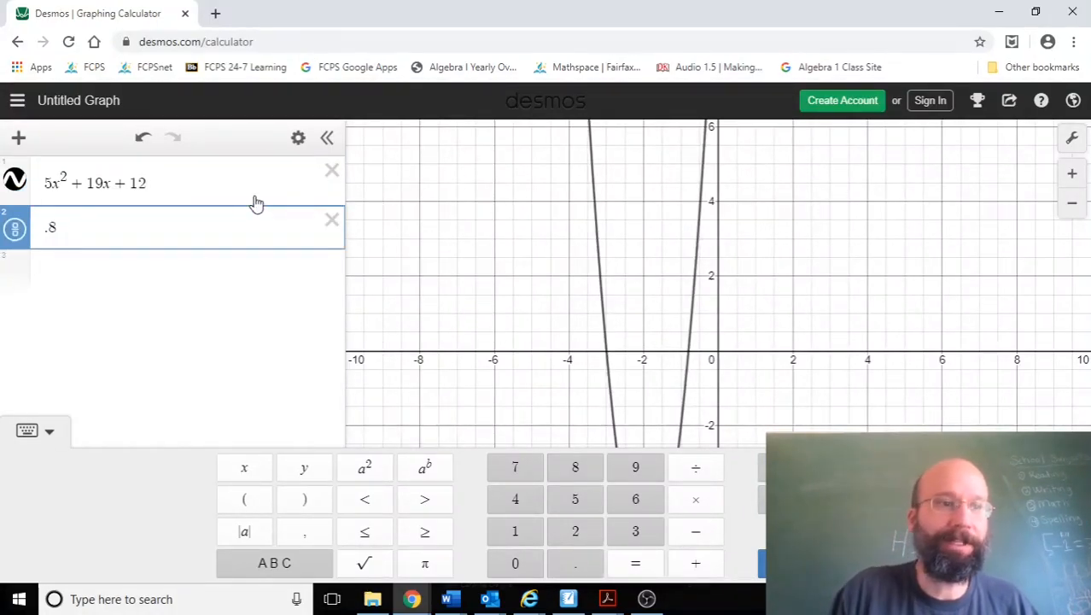
click(14, 231)
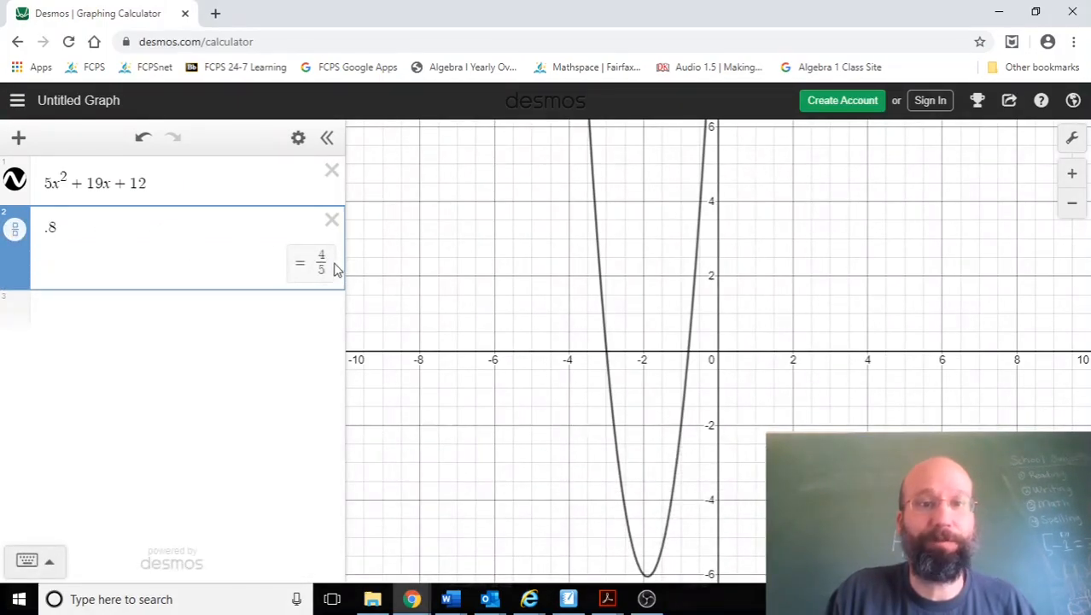
click(606, 355)
mouse_move(608, 359)
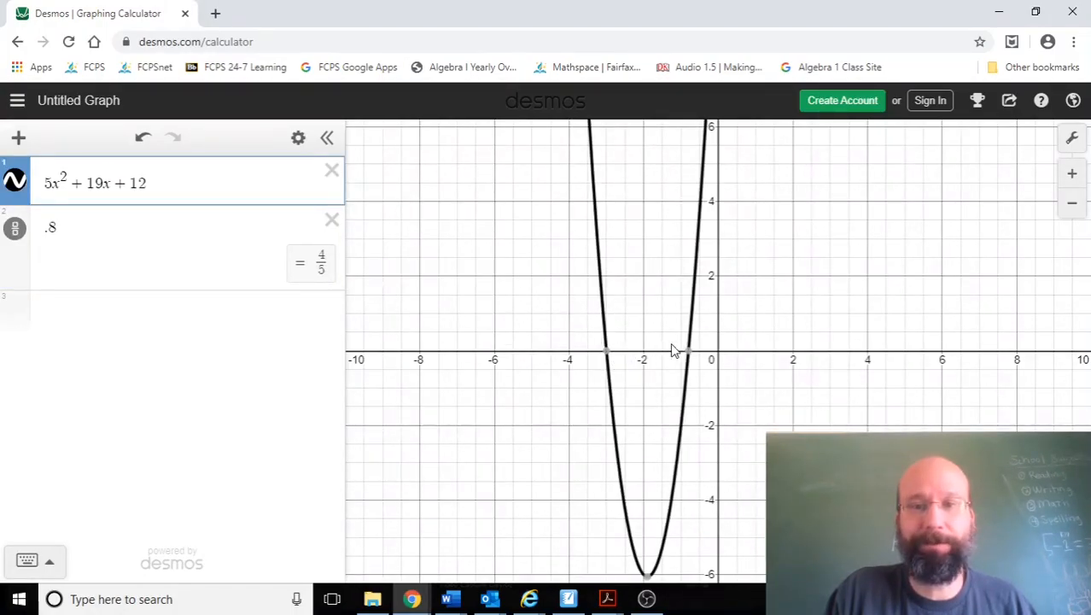
Step: Change the second expression to −.8 and reselect the parabola to show its intercepts
click(44, 230)
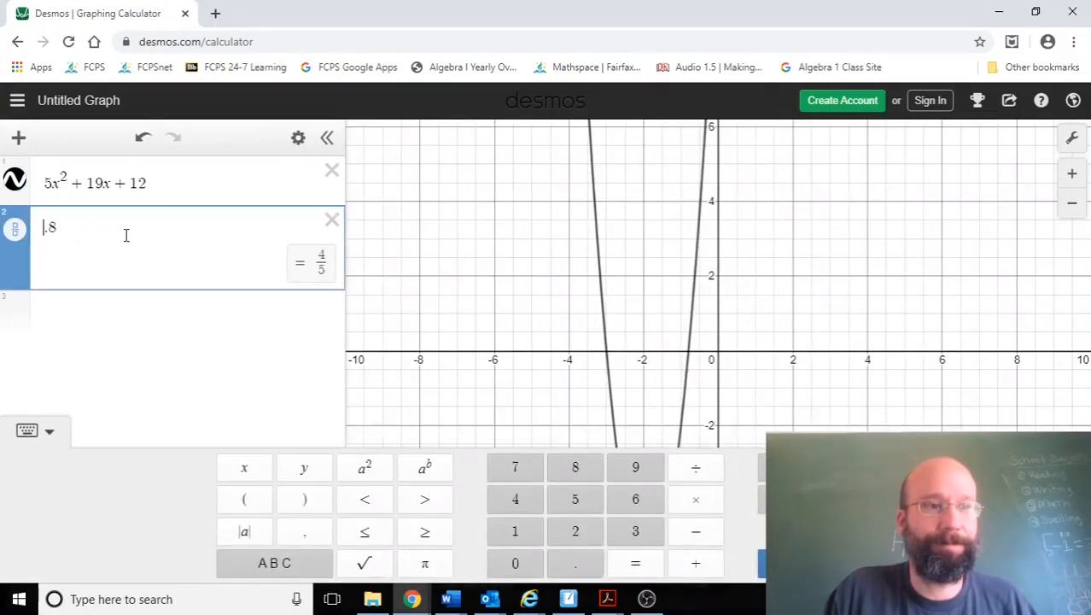
text(-)
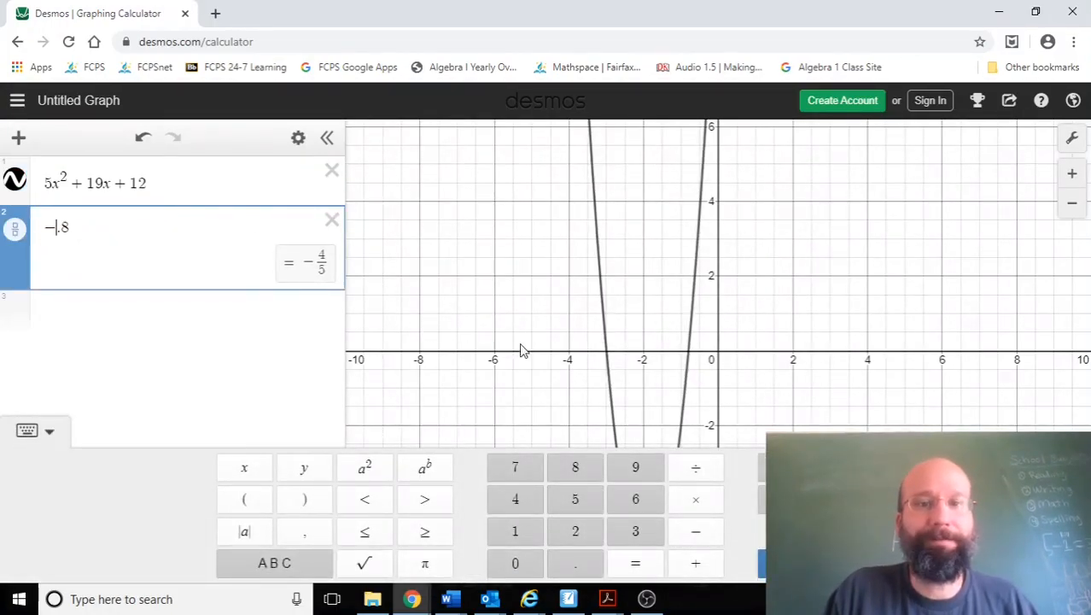
click(604, 351)
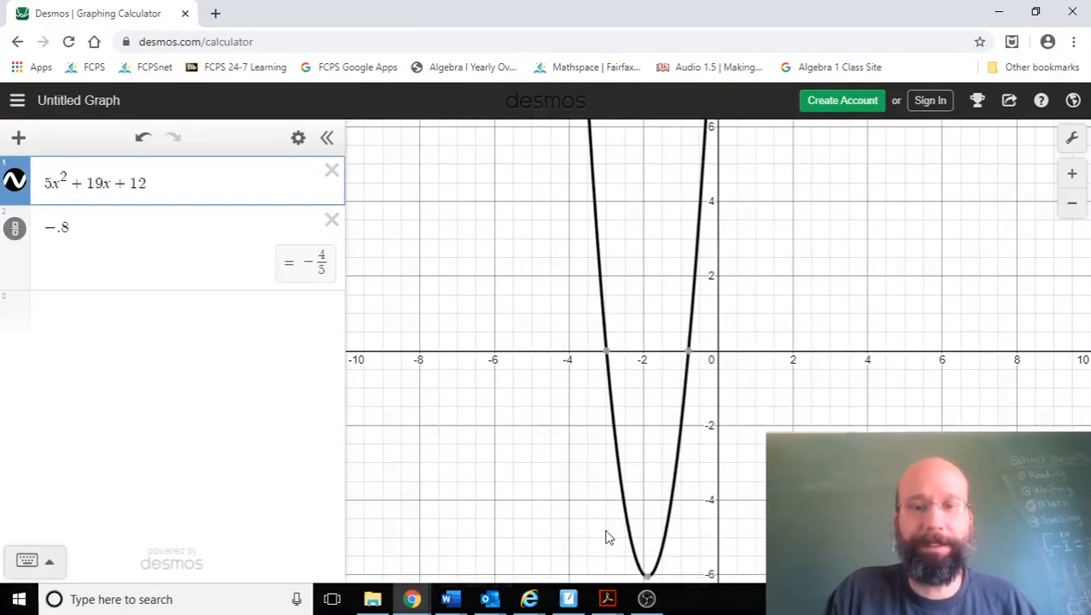
Step: Switch to SMART Notebook and handwrite the roots x = −4/5 and x = −3 below 5n² + 19n + 12
click(568, 599)
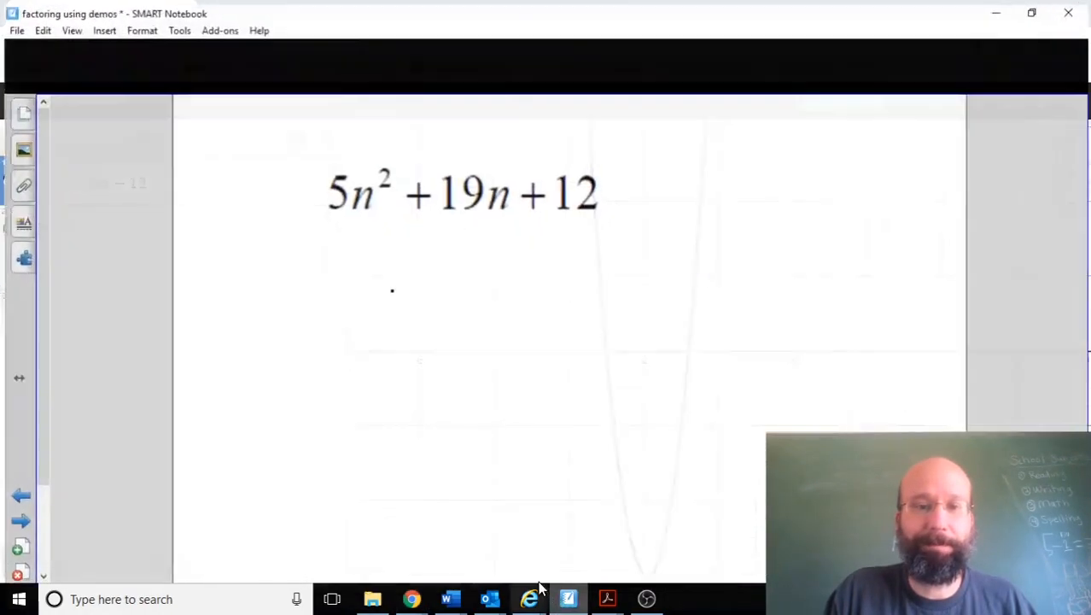
click(343, 323)
drag(232, 240, 319, 263)
drag(399, 325, 377, 358)
mouse_move(376, 329)
mouse_down()
mouse_move(397, 352)
mouse_move(431, 317)
mouse_up()
drag(423, 333, 490, 307)
mouse_move(490, 292)
mouse_down()
mouse_move(514, 323)
mouse_move(499, 355)
mouse_up()
mouse_move(406, 432)
mouse_down()
mouse_move(427, 454)
mouse_move(405, 454)
mouse_move(452, 428)
mouse_up()
mouse_move(446, 440)
mouse_down()
mouse_move(498, 418)
mouse_move(514, 431)
mouse_up()
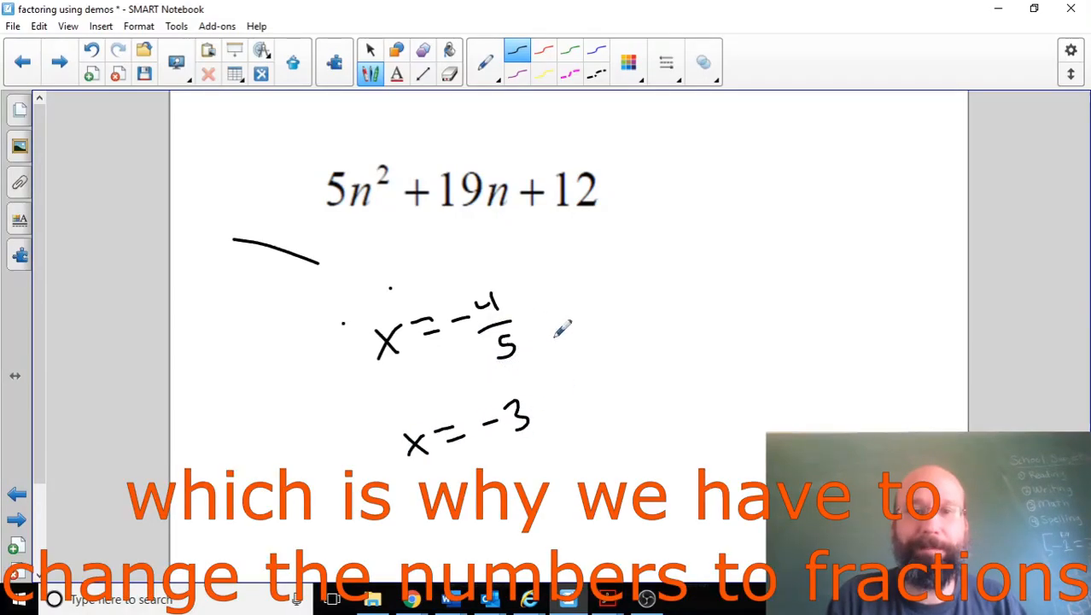
Step: Handwrite the first factor (5x + 4) beside the root x = −4/5
drag(595, 274, 589, 326)
mouse_move(631, 280)
mouse_down()
mouse_move(623, 293)
mouse_move(646, 310)
mouse_up()
drag(647, 290, 635, 313)
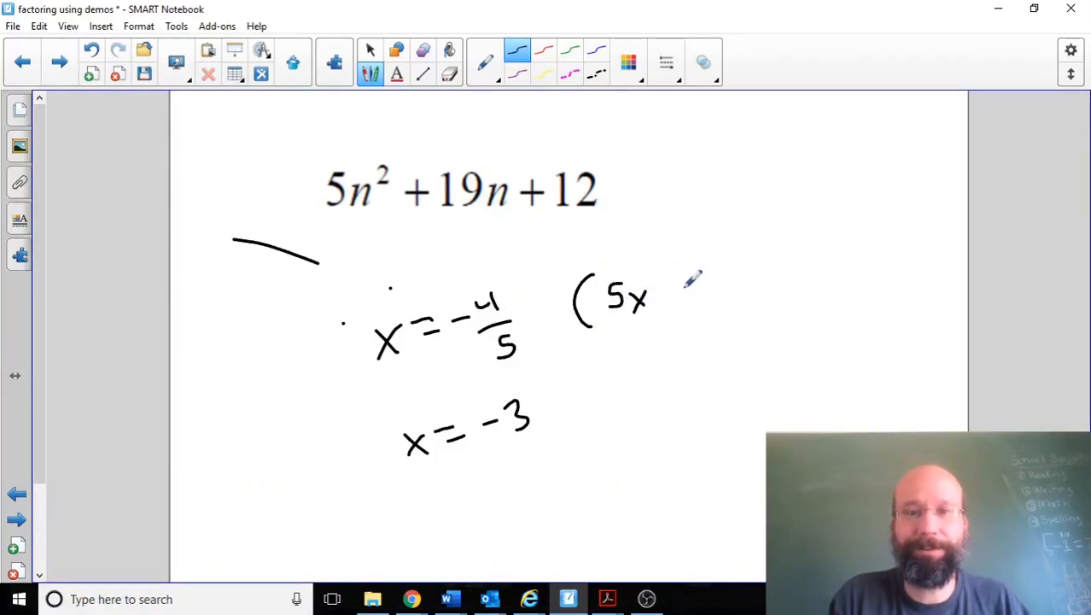
mouse_move(688, 271)
mouse_down()
mouse_move(688, 305)
mouse_move(705, 307)
mouse_up()
Step: Handwrite the second factor (x + 3) after (5x + 4) and draw a box around both factors
mouse_move(730, 264)
mouse_down()
mouse_move(727, 304)
mouse_move(807, 279)
mouse_move(825, 290)
mouse_up()
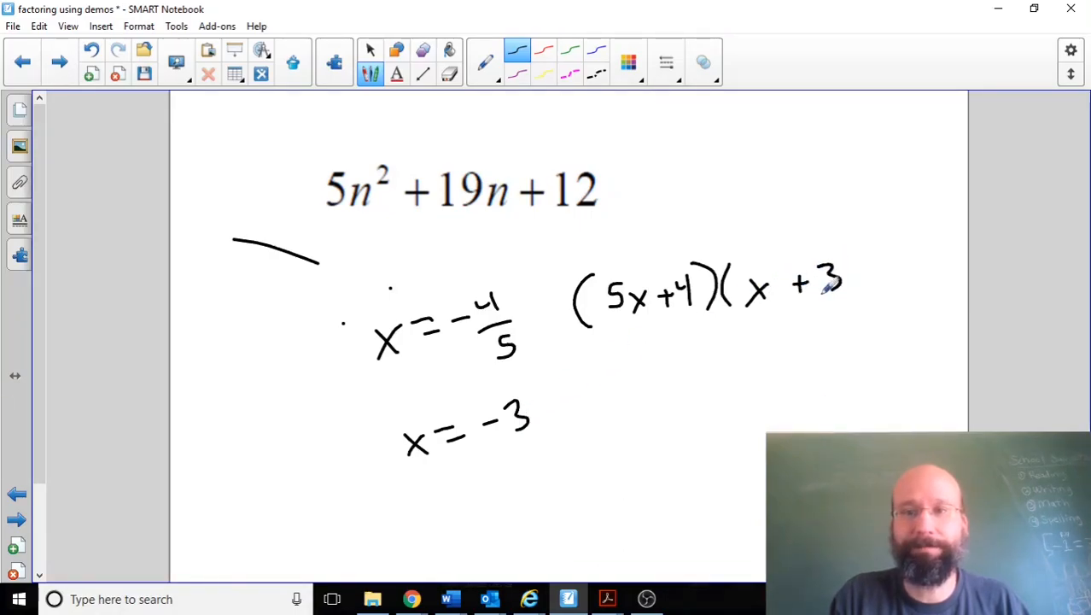
drag(843, 251, 848, 306)
mouse_move(594, 349)
mouse_down()
mouse_move(889, 294)
mouse_move(869, 203)
mouse_move(560, 264)
mouse_move(563, 357)
mouse_move(596, 350)
mouse_up()
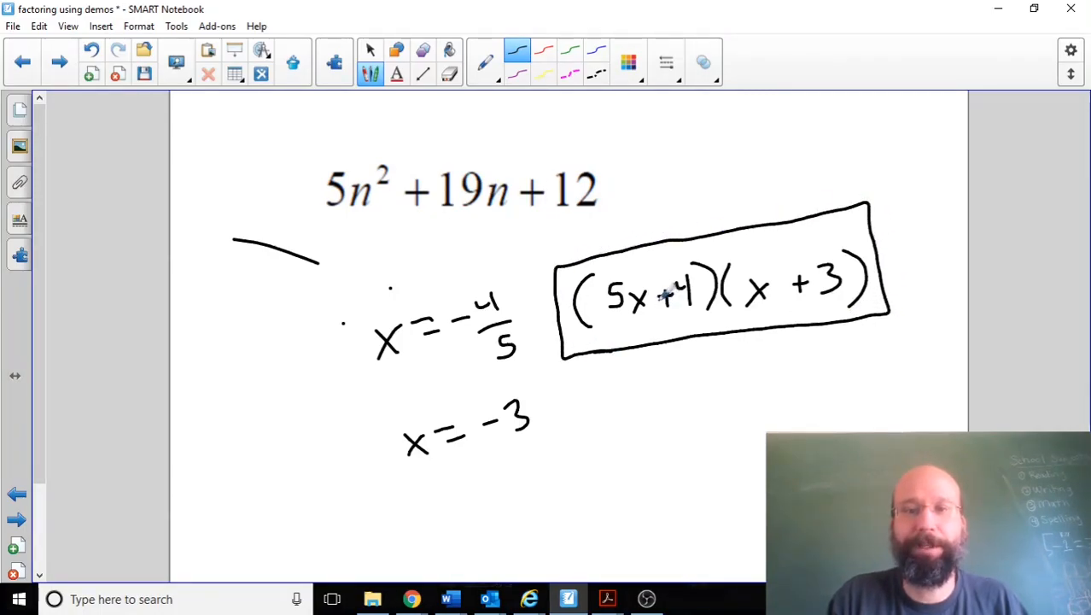
Step: Check the first terms by drawing an arc from 5x to x, writing 5x² below the box, and underlining 5n²
mouse_move(627, 252)
mouse_down()
mouse_move(683, 203)
mouse_move(747, 217)
mouse_move(749, 229)
mouse_up()
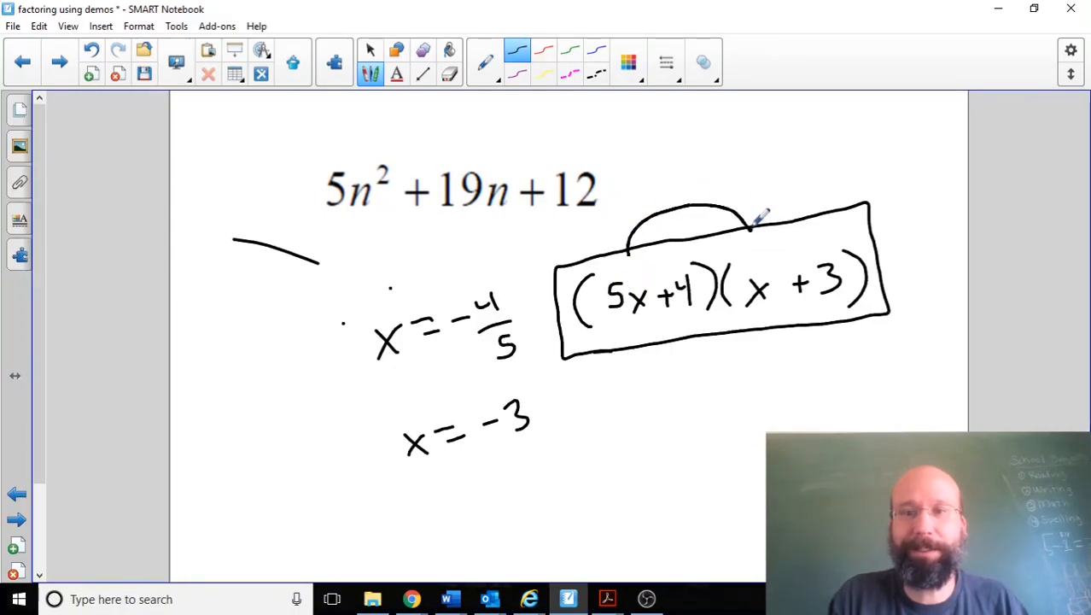
mouse_move(636, 410)
mouse_down()
mouse_move(689, 424)
mouse_move(693, 408)
mouse_move(696, 417)
mouse_up()
drag(333, 222, 388, 203)
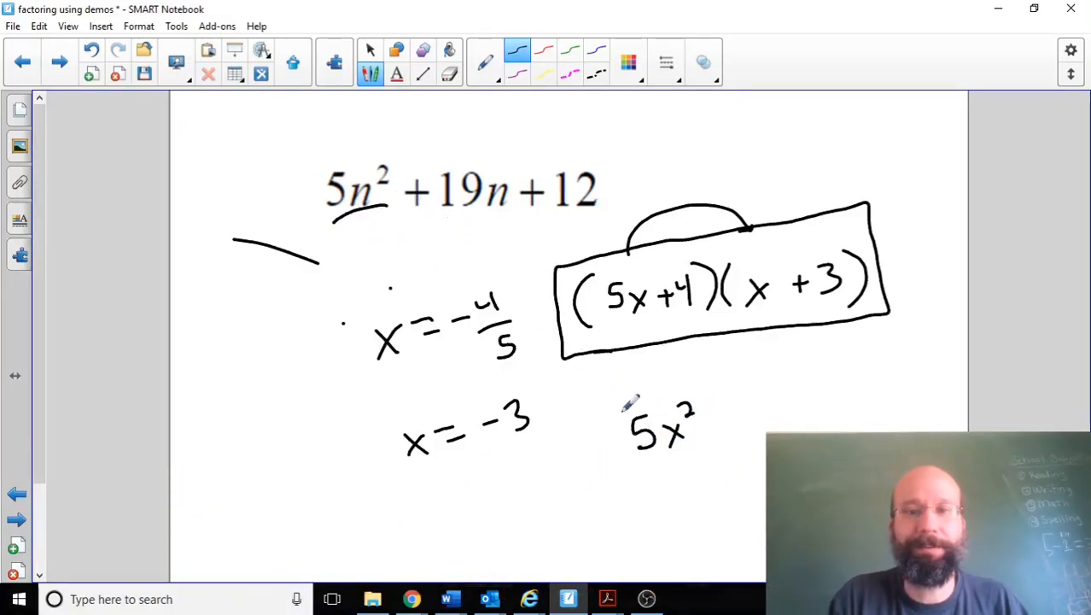
Step: Underline the handwritten 5x² and draw a check mark beside the boxed factors (5x + 4)(x + 3)
drag(633, 471, 690, 447)
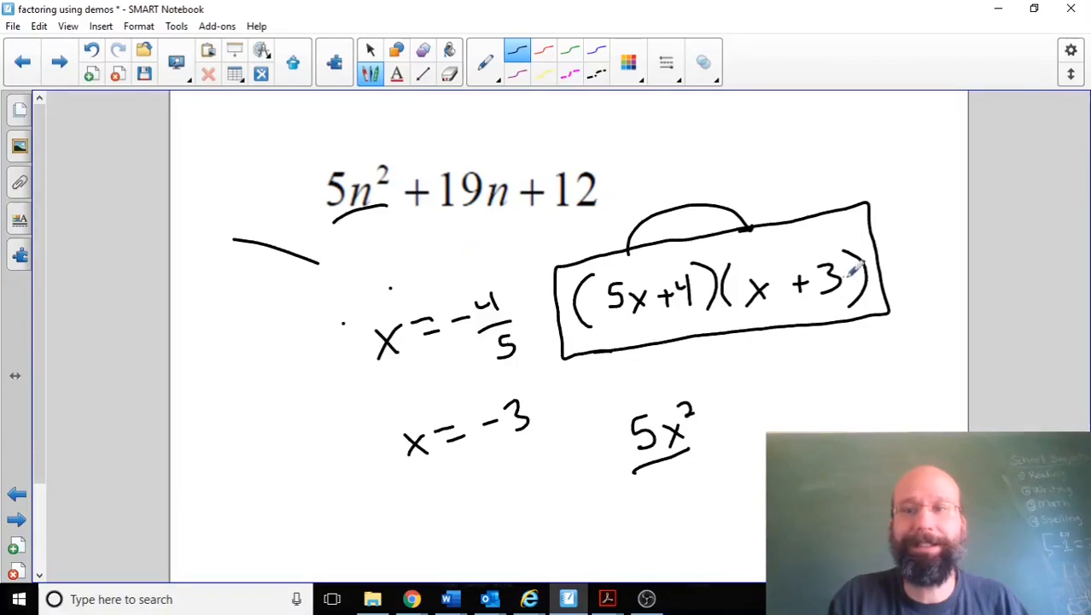
drag(894, 260, 933, 240)
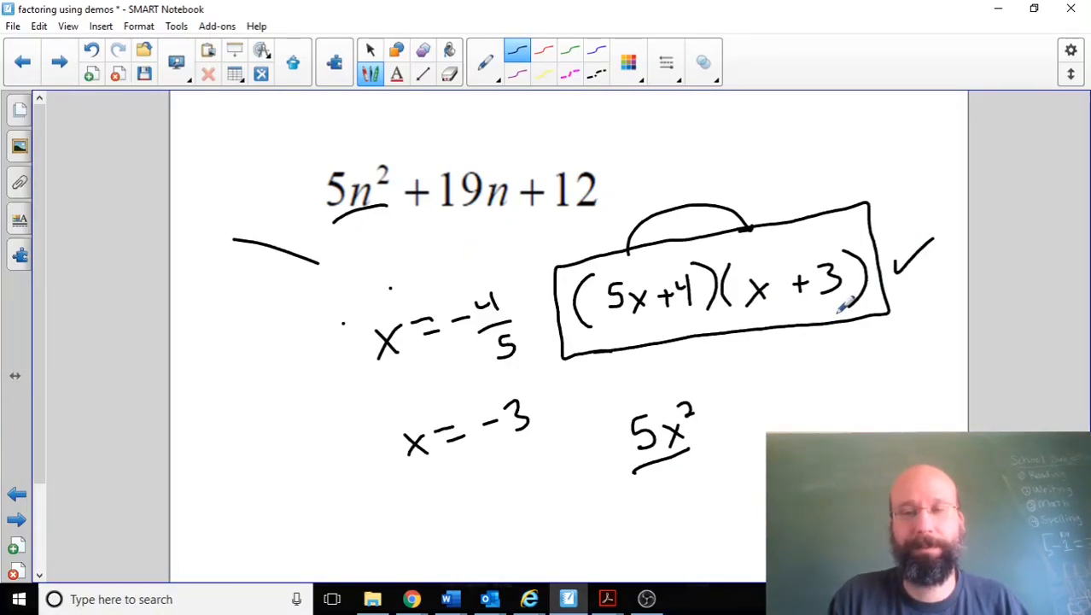
Step: Go to the 4x² + 22x + 10 page, switch to Desmos, and inspect both x-intercepts of that expression's graph
click(57, 64)
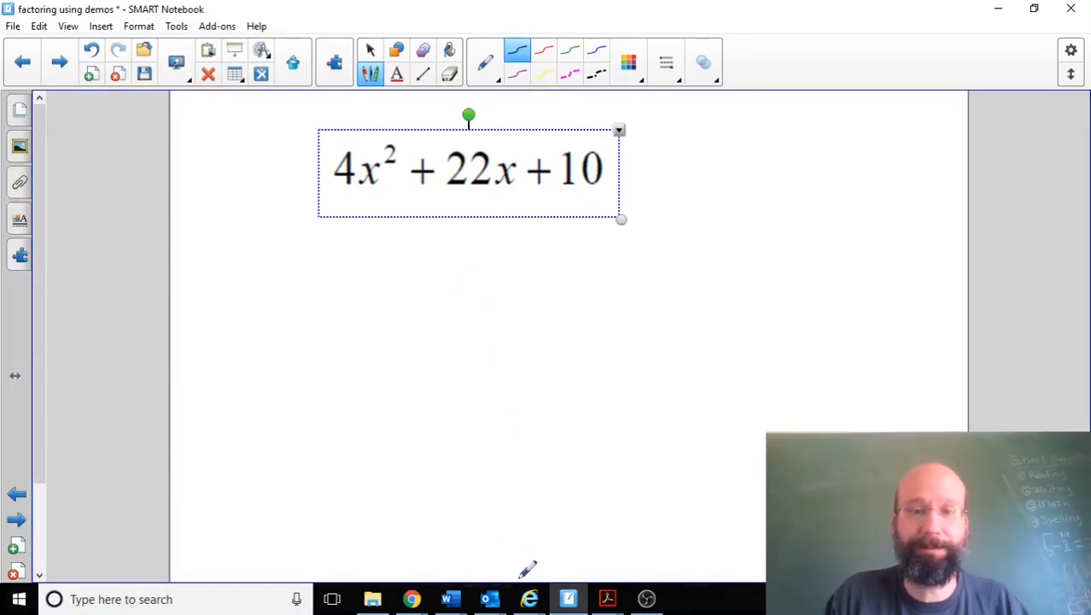
click(411, 598)
click(529, 285)
mouse_move(532, 352)
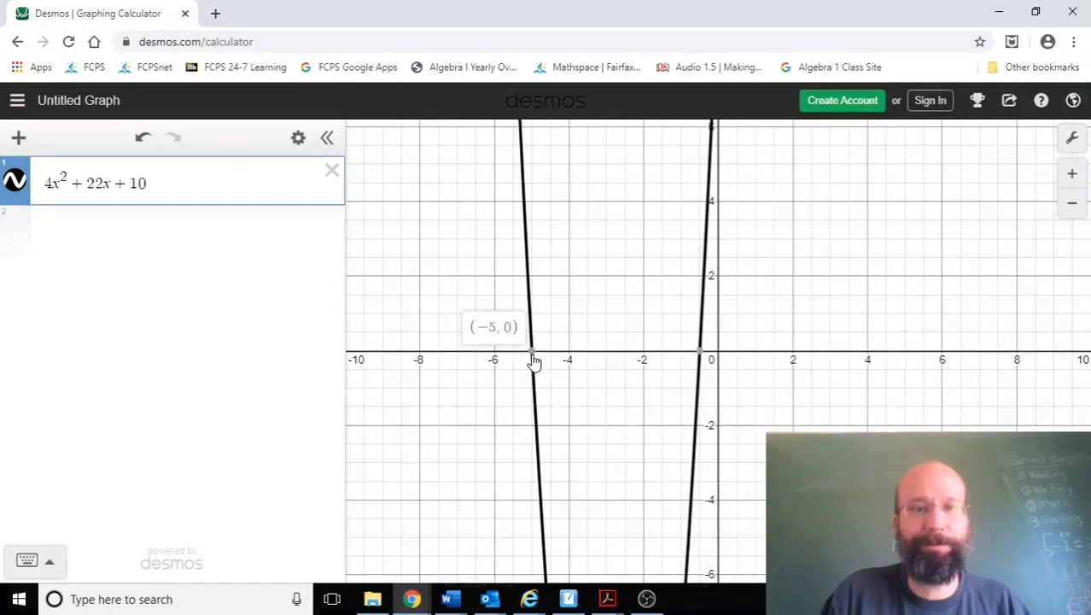
mouse_move(699, 357)
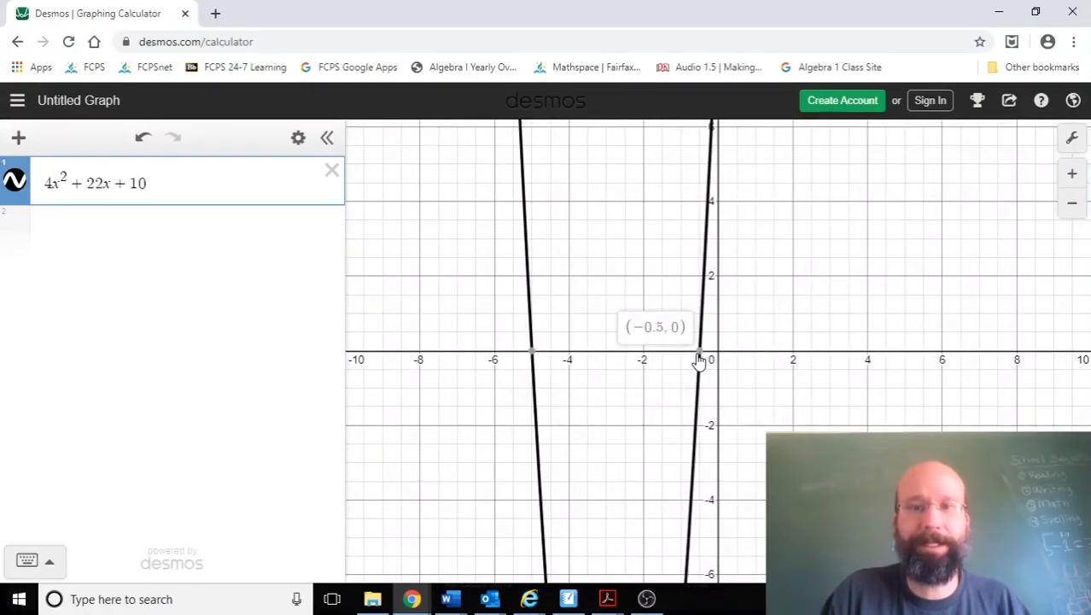
Step: Enter −.5 below the expression, convert it to a fraction, and recheck the graph's other x-intercept
click(145, 227)
text(-.5)
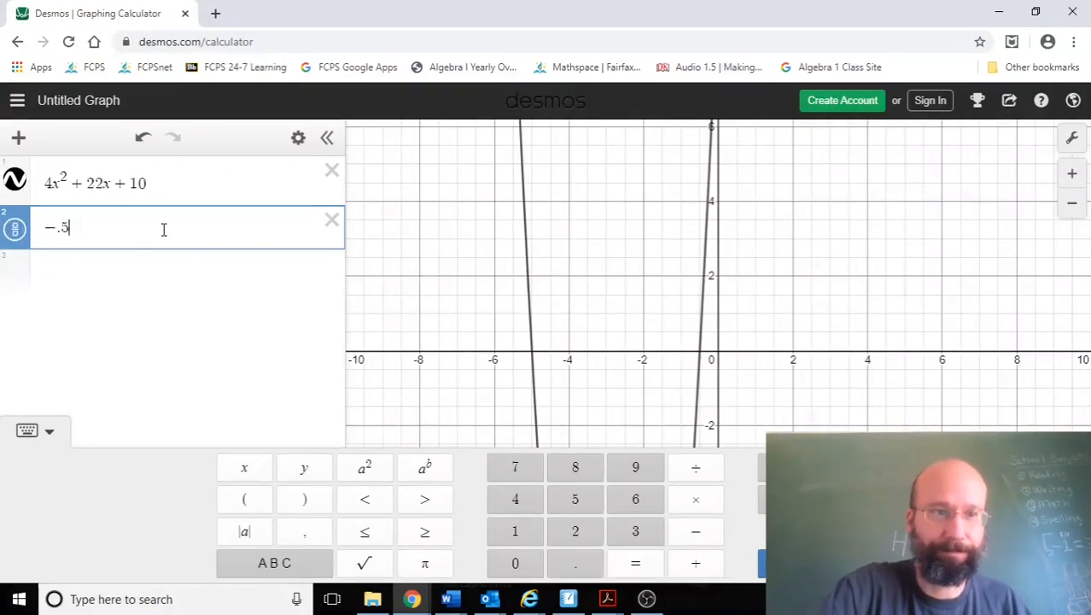
click(15, 233)
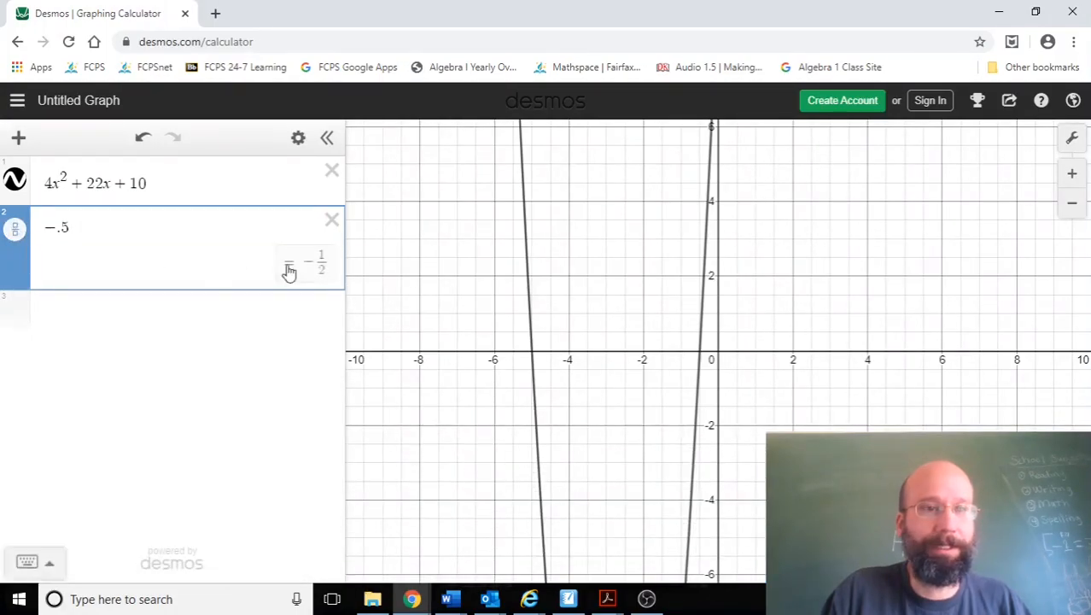
click(536, 359)
click(530, 355)
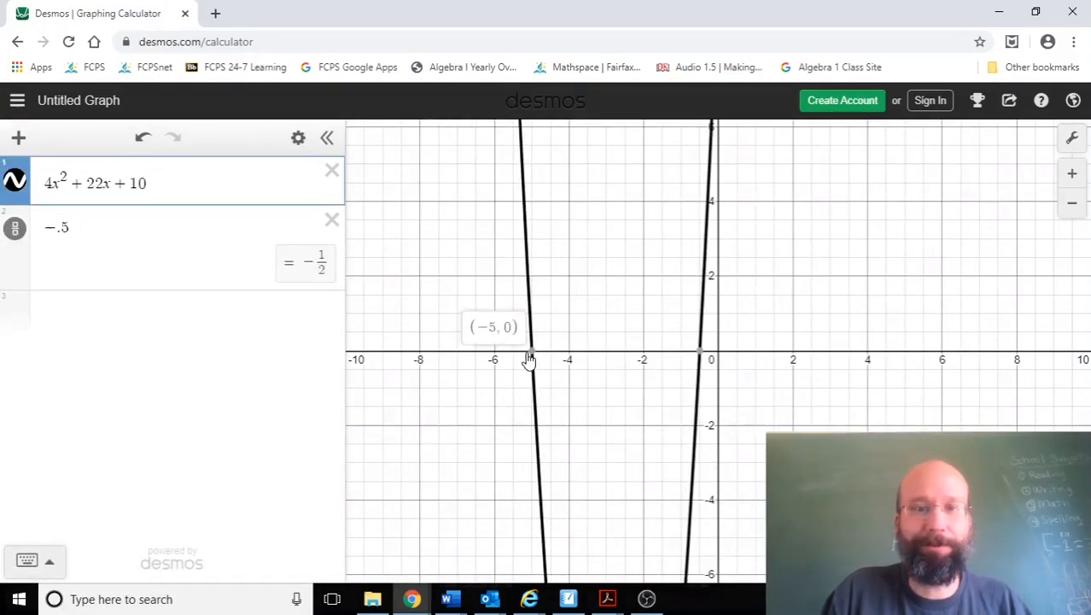
Step: Switch to SMART Notebook and handwrite the roots x = −5 and x = −1/2 below 4x² + 22x + 10
click(568, 599)
click(380, 282)
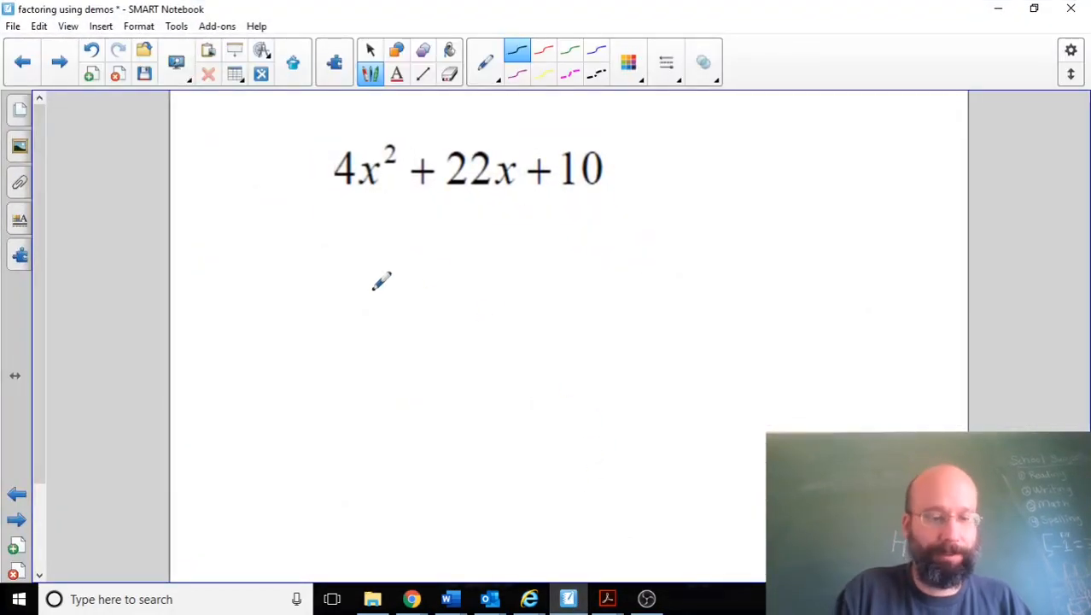
drag(325, 254, 348, 276)
mouse_move(320, 284)
mouse_down()
mouse_move(358, 240)
mouse_move(372, 254)
mouse_up()
drag(358, 267, 378, 265)
drag(419, 240, 424, 259)
mouse_move(343, 322)
mouse_down()
mouse_move(360, 342)
mouse_move(341, 358)
mouse_move(385, 335)
mouse_up()
mouse_move(375, 346)
mouse_down()
mouse_move(462, 317)
mouse_move(470, 358)
mouse_up()
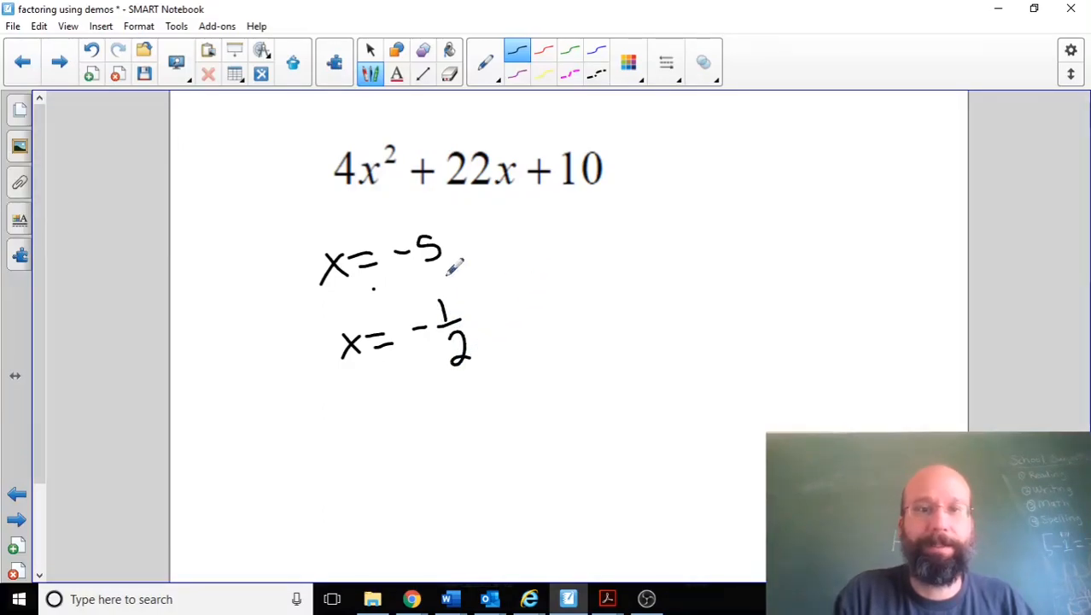
Step: Handwrite the first factor (x + 5) beside the root x = −5
drag(546, 218, 549, 275)
mouse_move(559, 236)
mouse_down()
mouse_move(573, 251)
mouse_move(558, 257)
mouse_up()
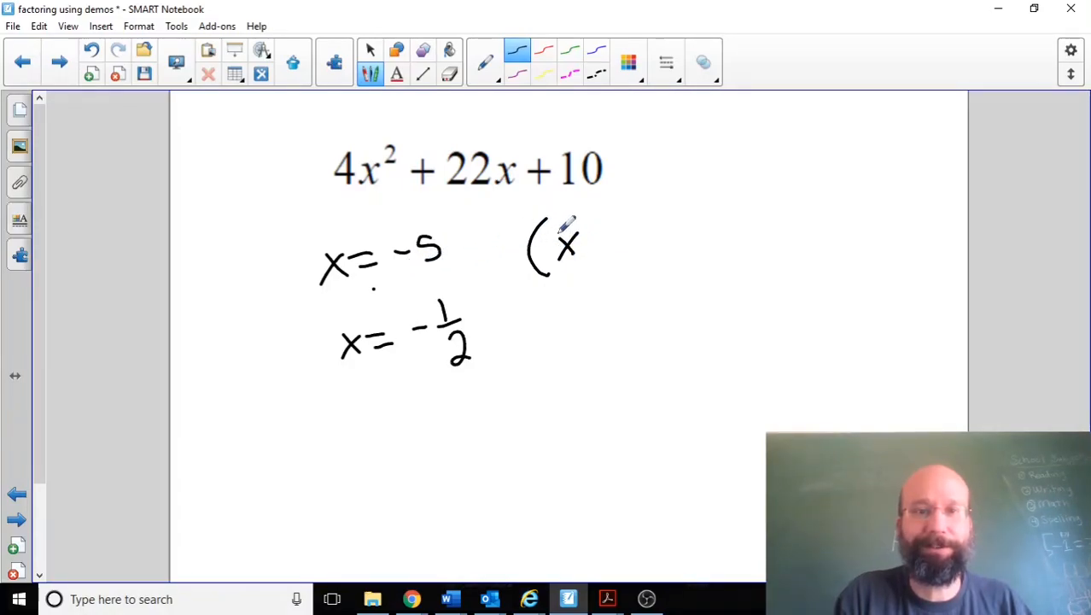
drag(589, 240, 601, 251)
drag(651, 218, 628, 254)
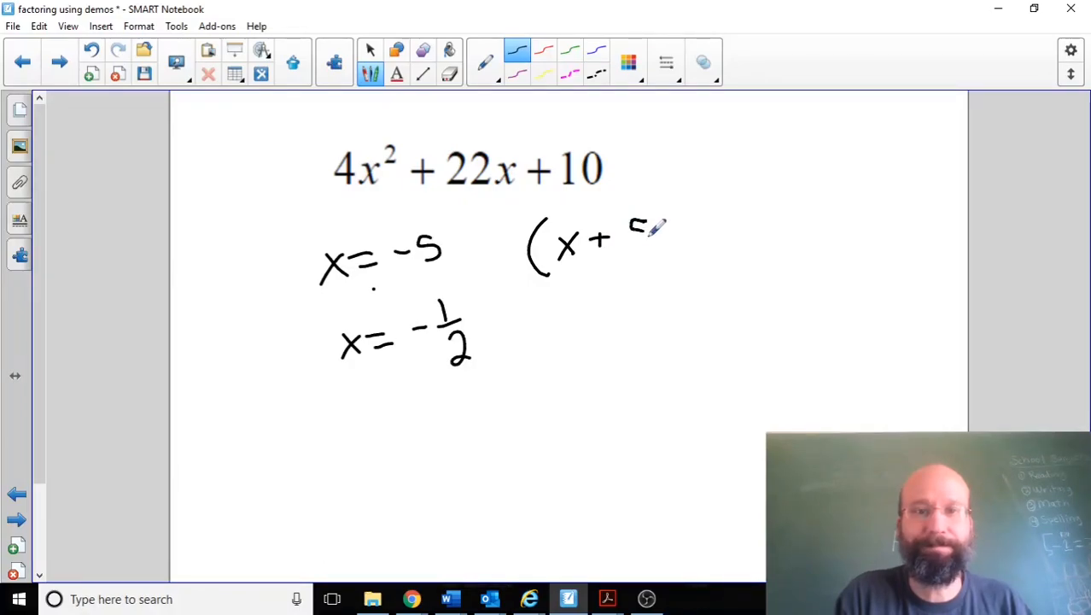
drag(655, 210, 678, 252)
Step: Handwrite the second factor (2x + 1) directly after (x + 5)
drag(693, 210, 682, 263)
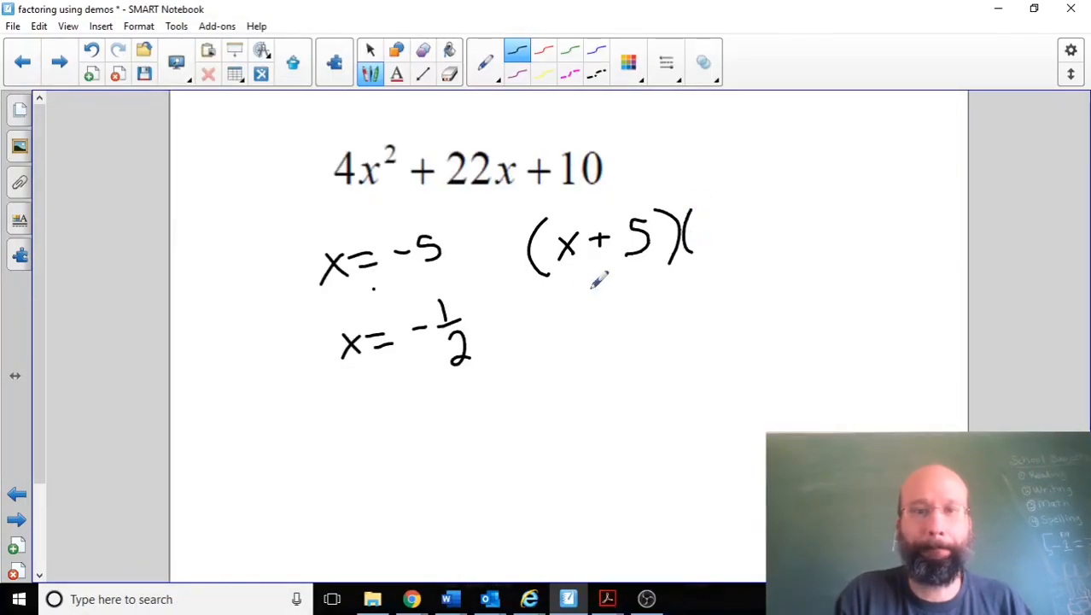
mouse_move(707, 220)
mouse_down()
mouse_move(717, 250)
mouse_move(757, 246)
mouse_move(742, 247)
mouse_up()
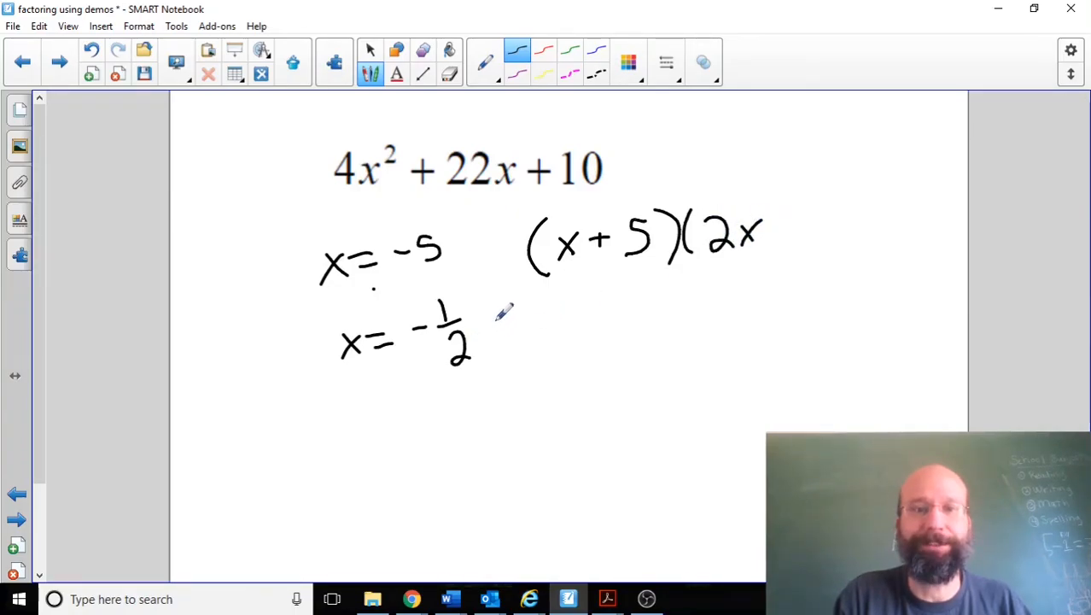
mouse_move(789, 213)
mouse_down()
mouse_move(789, 239)
mouse_move(812, 243)
mouse_up()
mouse_move(813, 191)
mouse_down()
mouse_move(850, 213)
mouse_move(840, 252)
mouse_up()
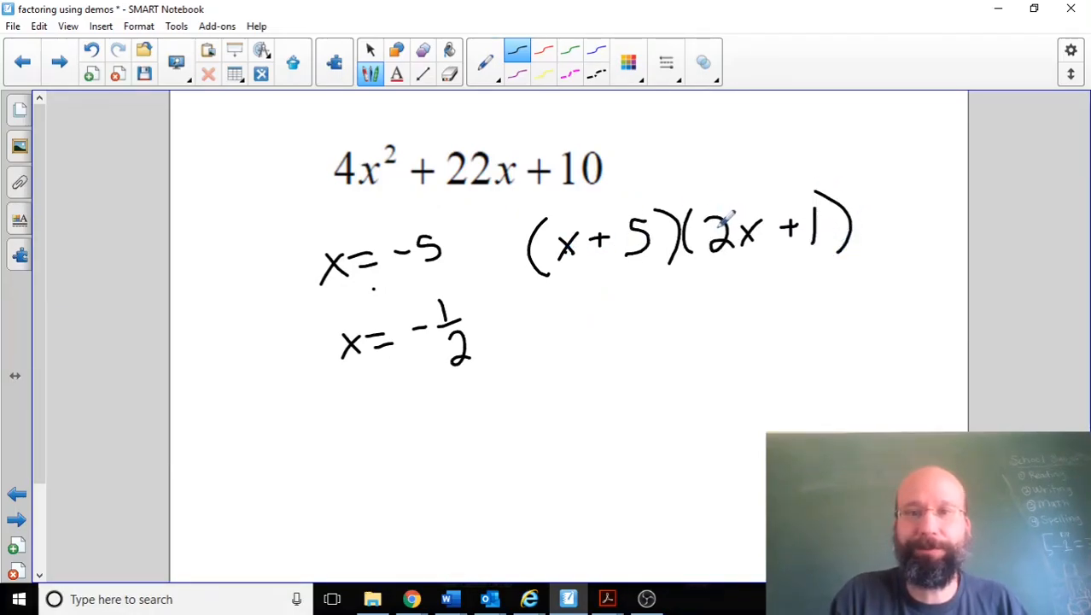
Step: Write the first-term product 2x² below the factors, and underline and box 4x² in the original expression
drag(565, 397, 589, 418)
click(589, 404)
drag(601, 389, 614, 396)
mouse_move(335, 195)
mouse_down()
mouse_move(384, 197)
mouse_move(329, 174)
mouse_move(391, 114)
mouse_move(420, 175)
mouse_move(414, 202)
mouse_up()
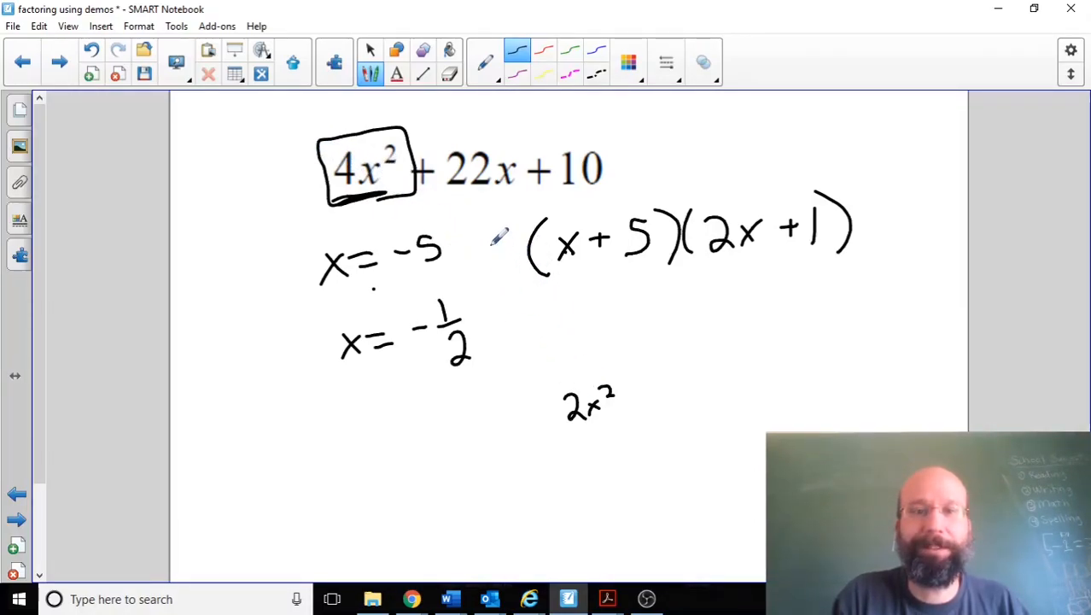
Step: Complete and box the factorization 2(x + 5)(2x + 1), and check its first terms with an arc from x to 2x and a mark before 4x²
drag(495, 232, 523, 272)
mouse_move(568, 200)
mouse_down()
mouse_move(511, 207)
mouse_move(473, 229)
mouse_move(504, 307)
mouse_move(854, 260)
mouse_move(861, 163)
mouse_move(558, 202)
mouse_up()
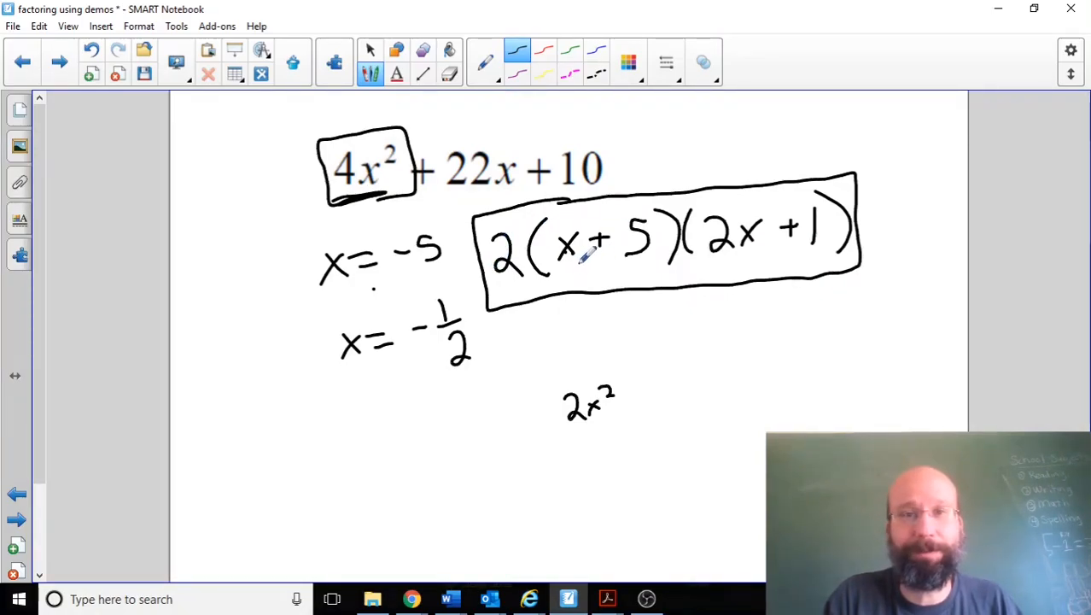
mouse_move(581, 201)
mouse_down()
mouse_move(630, 158)
mouse_move(705, 184)
mouse_up()
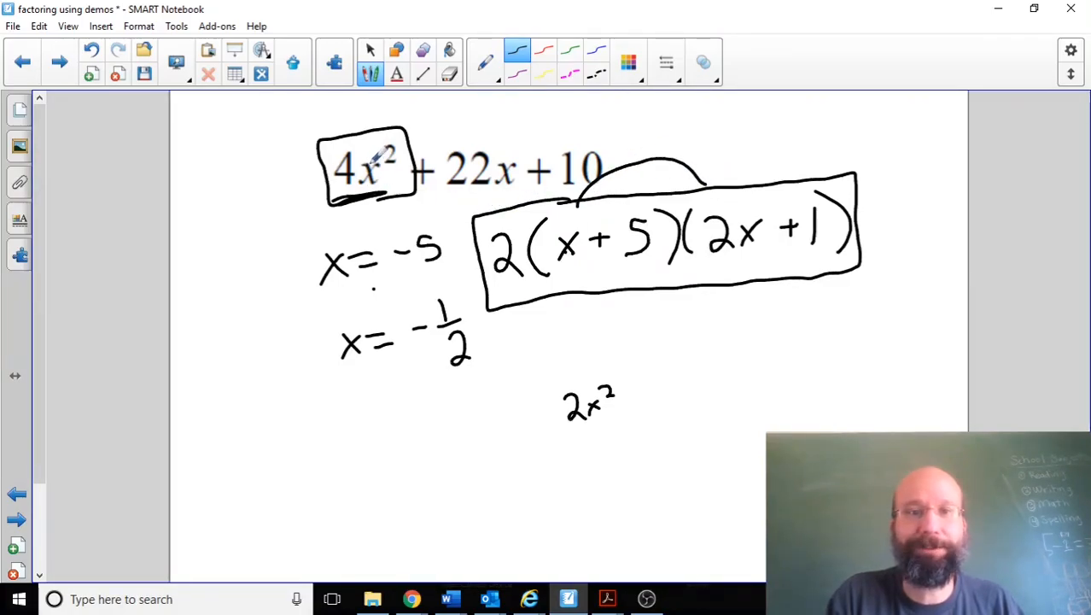
drag(331, 149, 325, 186)
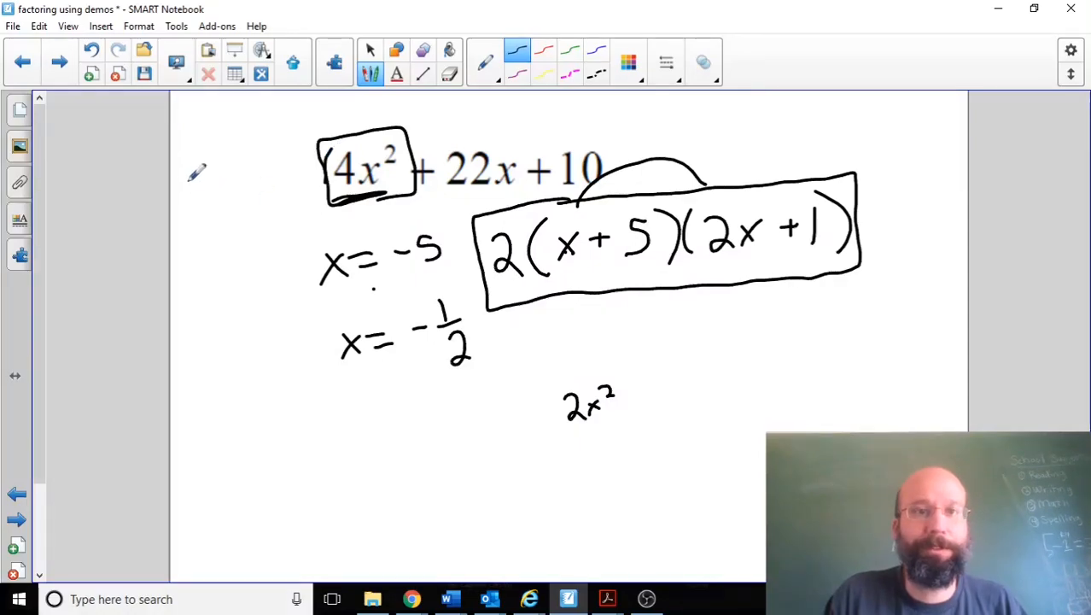
Step: Go to the 9x² + 66x + 21 page, switch to Desmos, and inspect both x-intercepts of that expression's graph
click(59, 61)
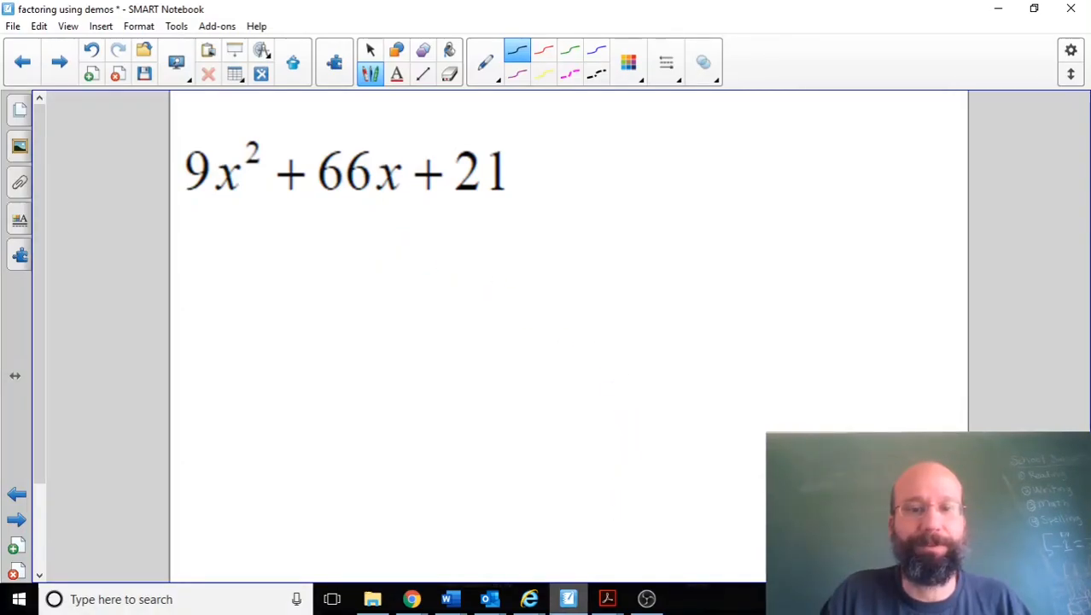
mouse_move(531, 602)
click(412, 600)
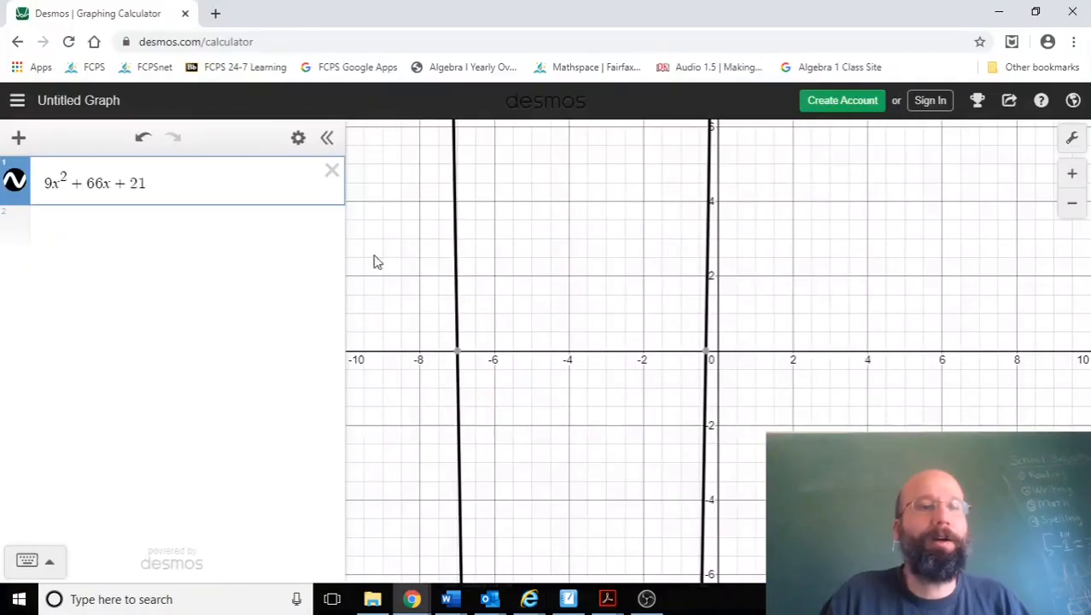
mouse_move(458, 350)
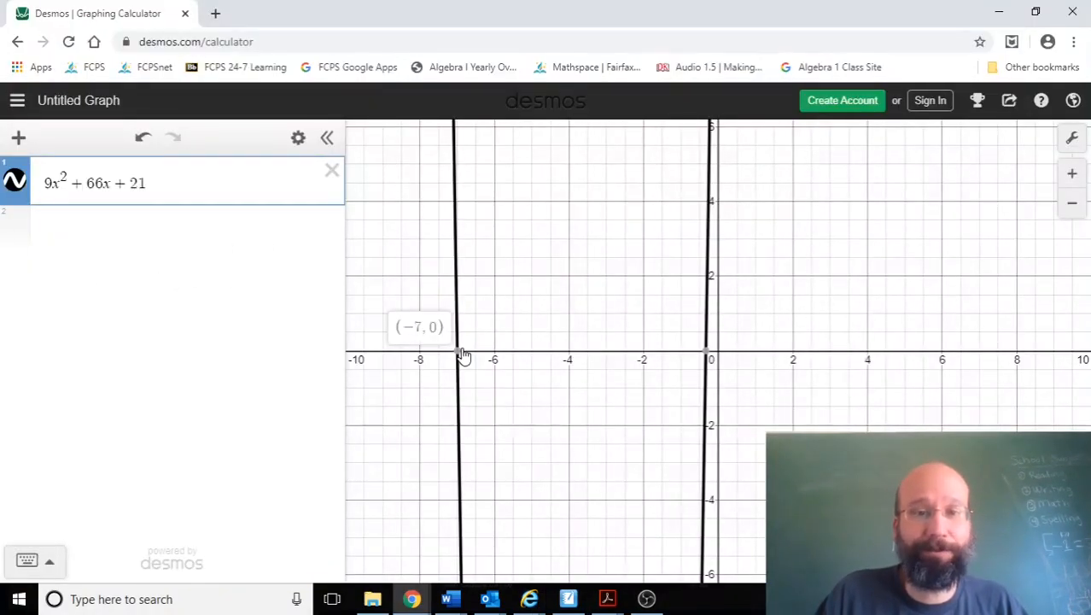
mouse_move(706, 357)
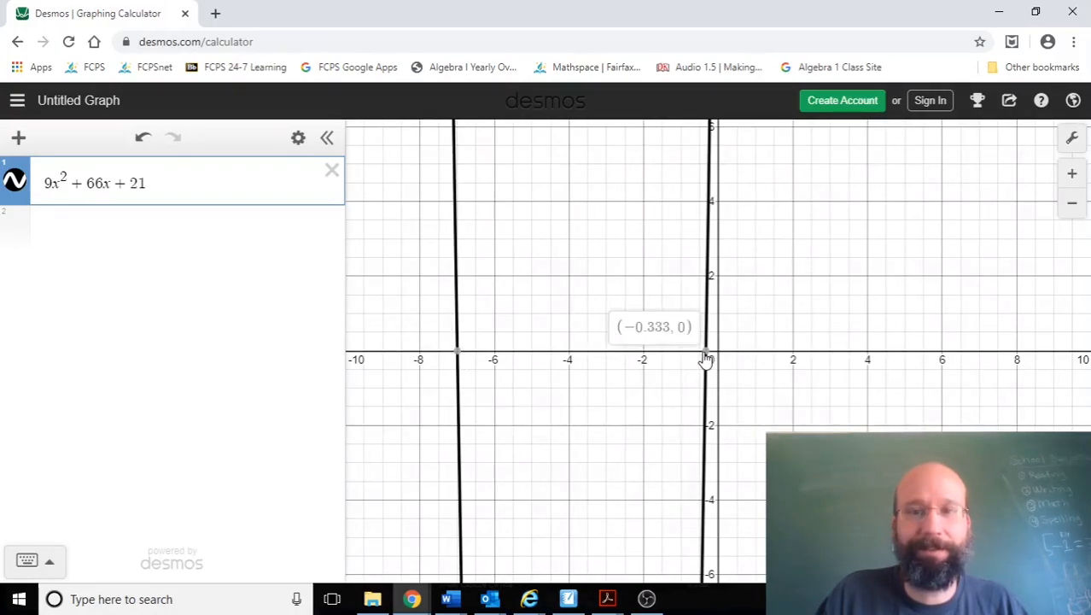
Step: Enter −.333 below 9x² + 66x + 21 and convert it to a fraction
click(96, 232)
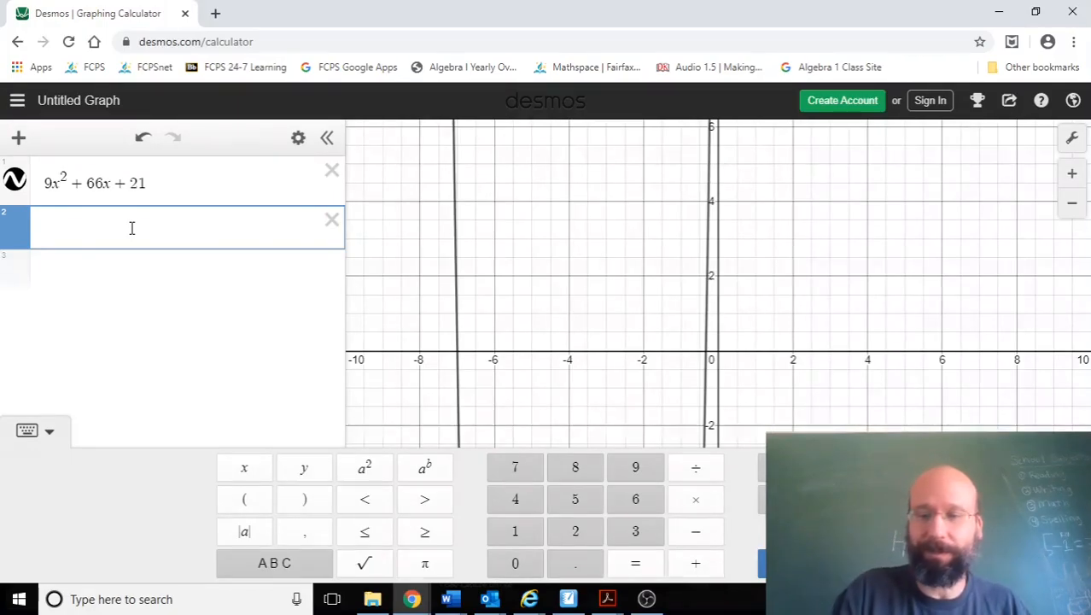
text(-.3)
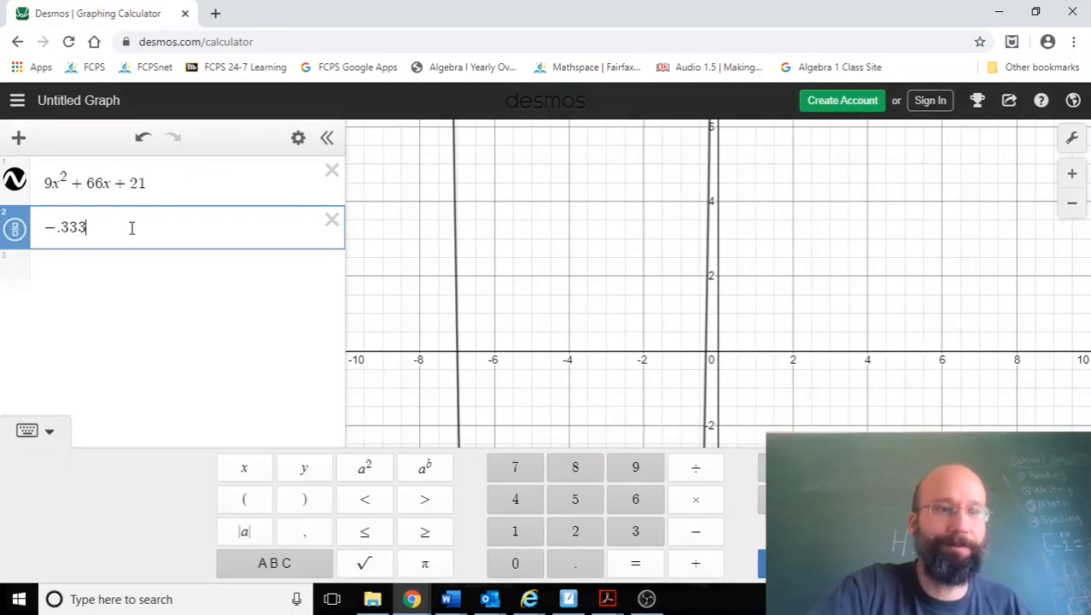
text(33)
click(25, 234)
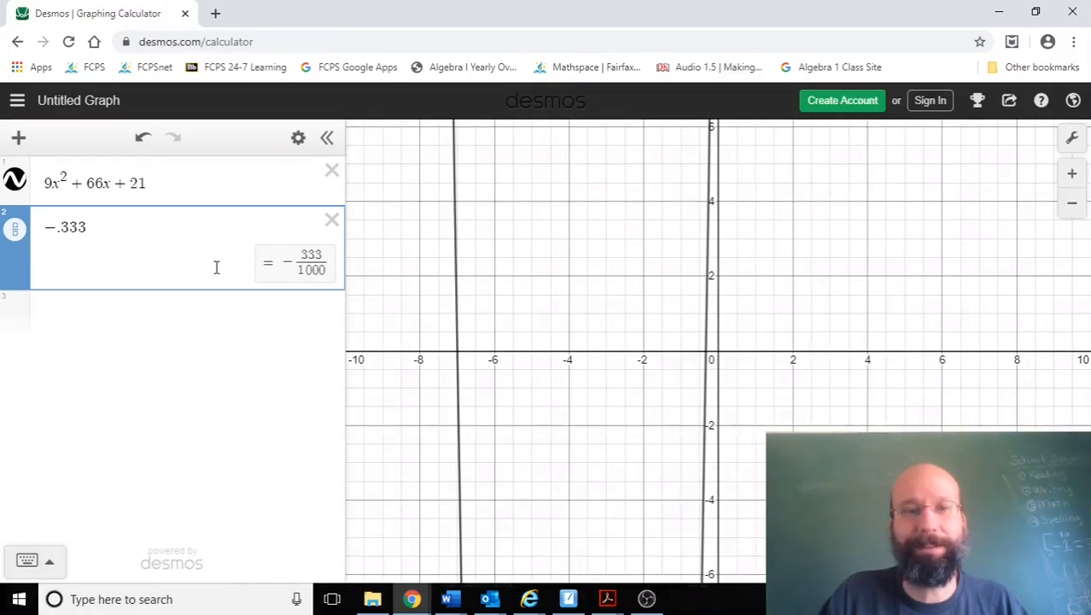
Step: Extend −.333 with many more repeating 3s to get a simple fraction, and recheck the graph's x-intercepts
click(107, 237)
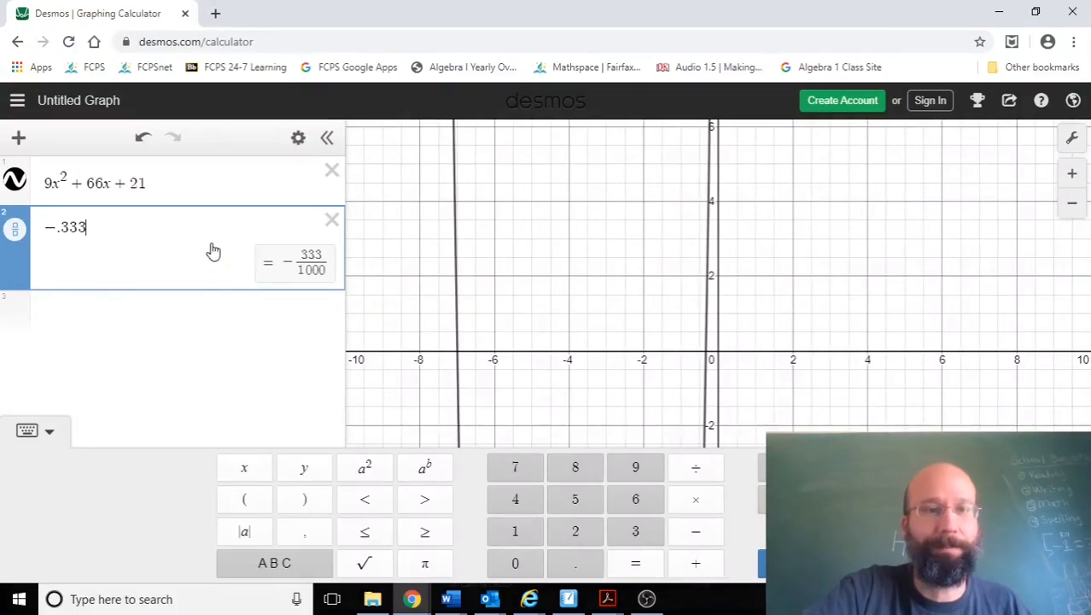
text(333333)
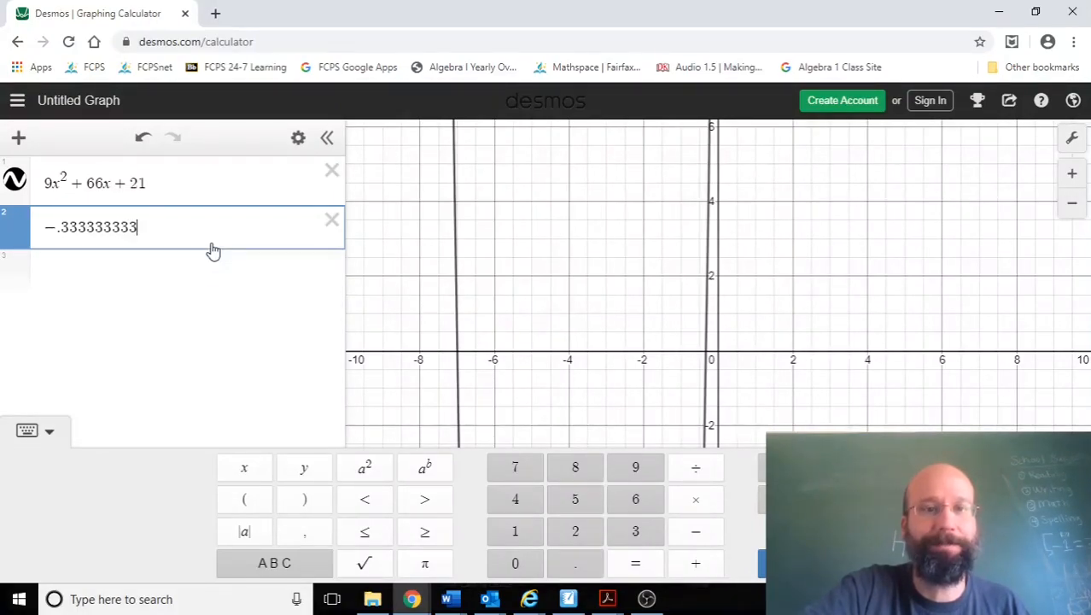
text(33333333333)
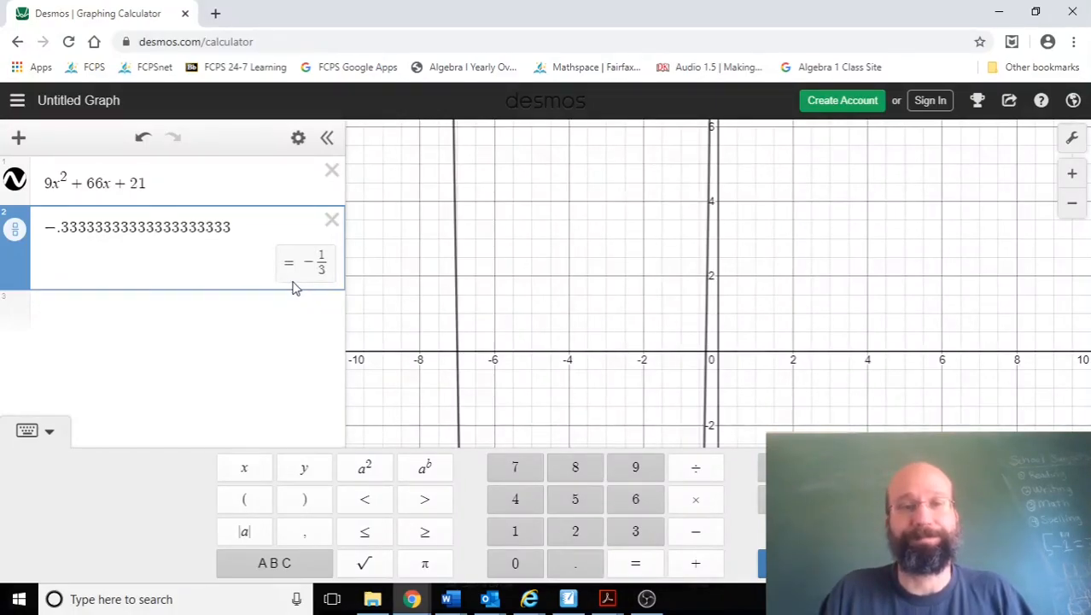
click(576, 281)
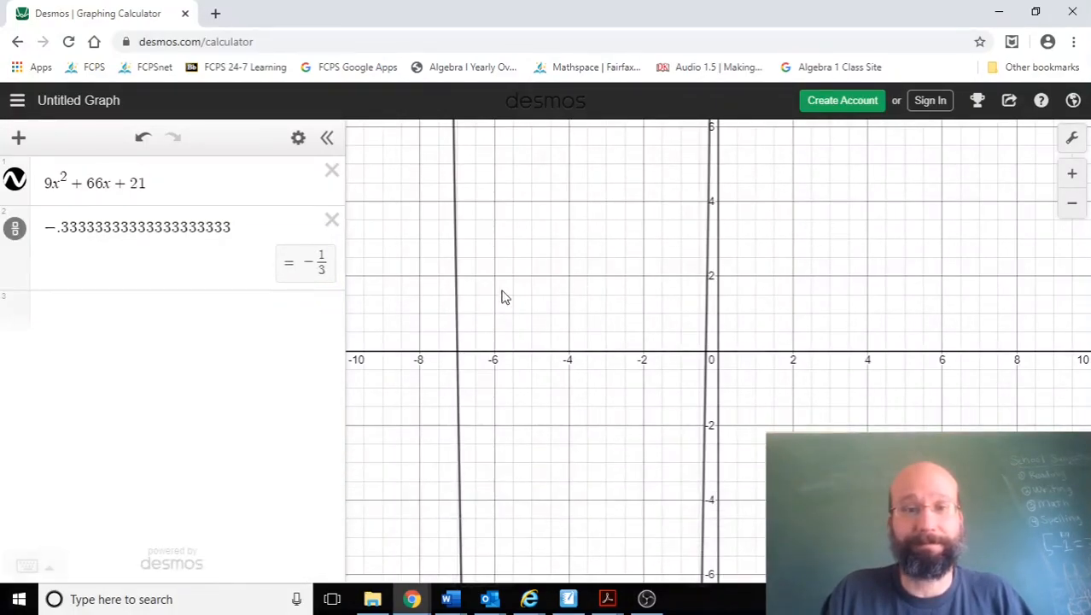
click(458, 352)
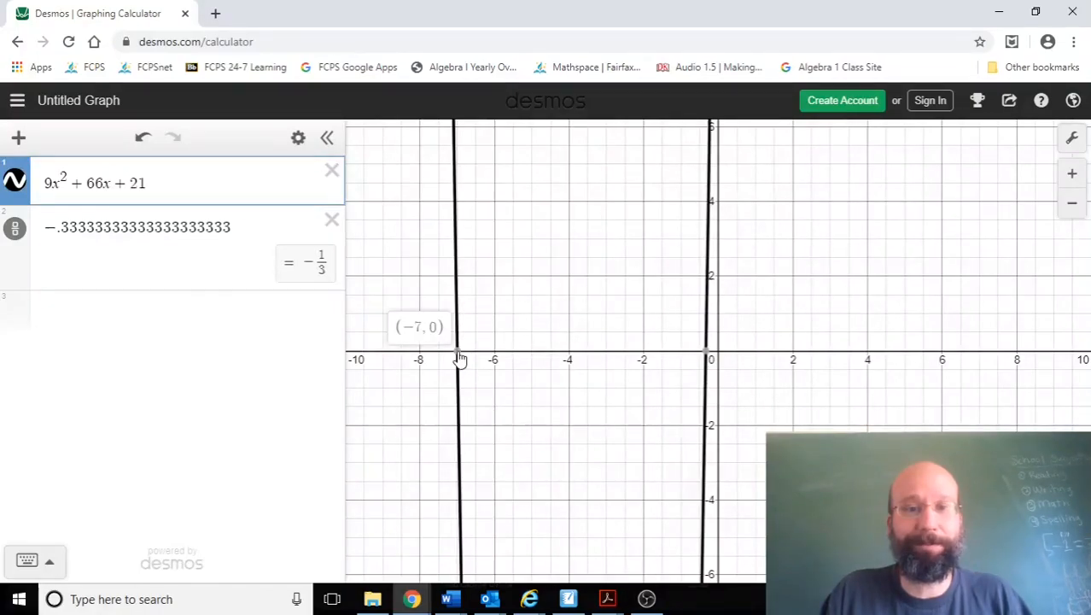
mouse_move(708, 356)
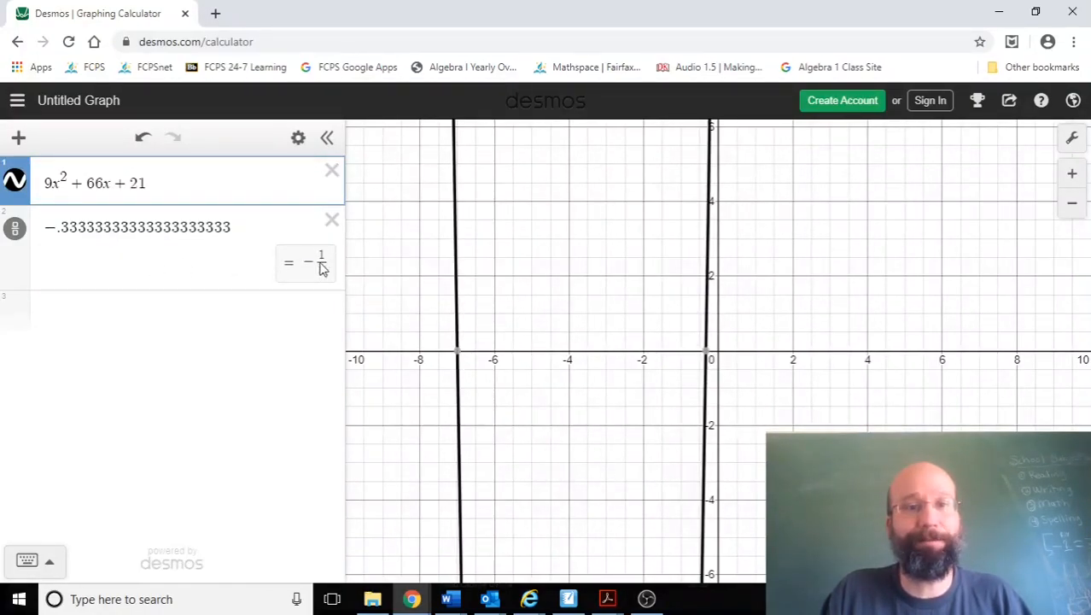
Step: Switch to SMART Notebook and handwrite the roots x = −7 and x = −1/3 below 9x² + 66x + 21
click(567, 599)
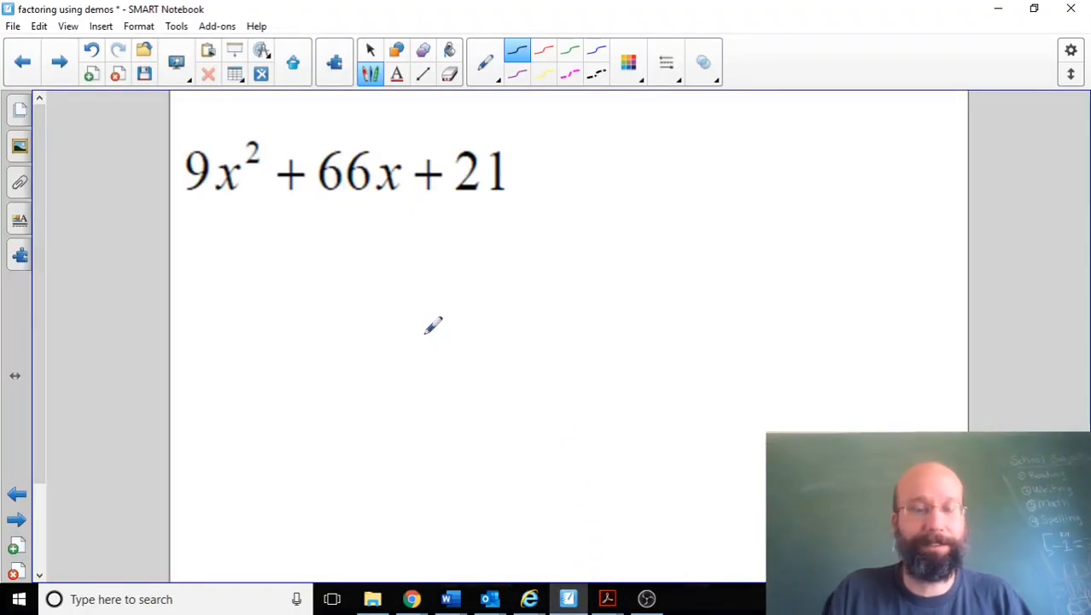
mouse_move(317, 271)
mouse_down()
mouse_move(336, 298)
mouse_move(354, 274)
mouse_move(410, 264)
mouse_move(434, 278)
mouse_move(447, 262)
mouse_up()
mouse_move(326, 357)
mouse_down()
mouse_move(345, 377)
mouse_move(346, 359)
mouse_move(375, 360)
mouse_move(379, 371)
mouse_move(410, 358)
mouse_up()
click(395, 361)
mouse_move(421, 322)
mouse_down()
mouse_move(455, 375)
mouse_move(437, 391)
mouse_up()
Step: Handwrite the factors (x + 7)(3x + 1) beside the roots of 9x² + 66x + 21
drag(567, 221, 564, 278)
drag(567, 248, 586, 263)
mouse_move(584, 244)
mouse_down()
mouse_move(574, 267)
mouse_move(616, 252)
mouse_move(608, 261)
mouse_up()
mouse_move(623, 230)
mouse_down()
mouse_move(637, 227)
mouse_move(634, 264)
mouse_up()
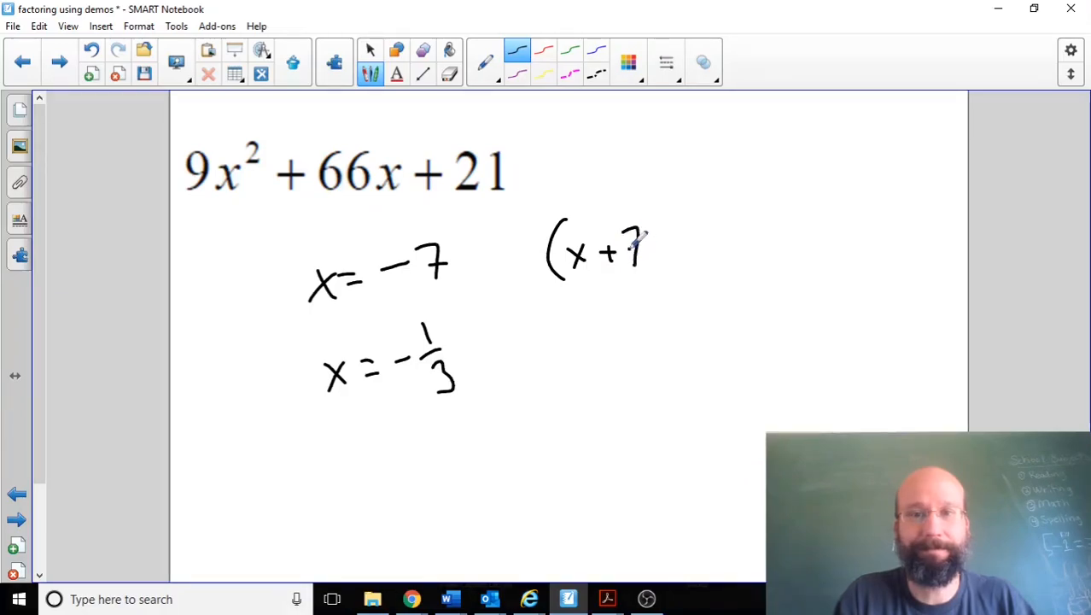
drag(635, 213, 667, 261)
drag(689, 208, 681, 260)
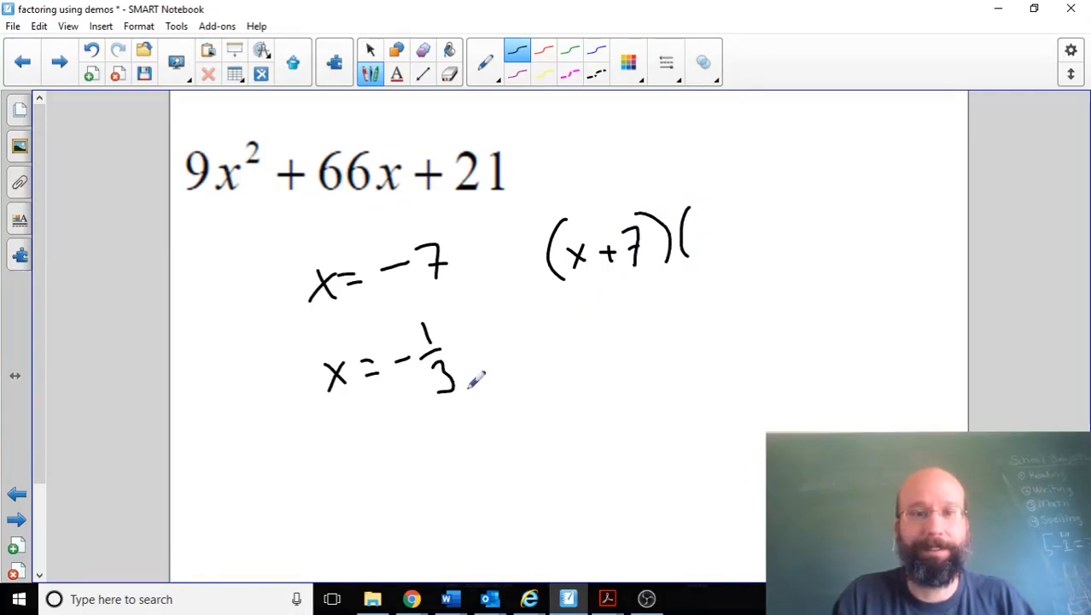
mouse_move(700, 220)
mouse_down()
mouse_move(702, 249)
mouse_move(740, 248)
mouse_move(726, 249)
mouse_move(785, 226)
mouse_move(776, 238)
mouse_move(807, 245)
mouse_up()
mouse_move(815, 194)
mouse_down()
mouse_move(841, 206)
mouse_move(842, 256)
mouse_up()
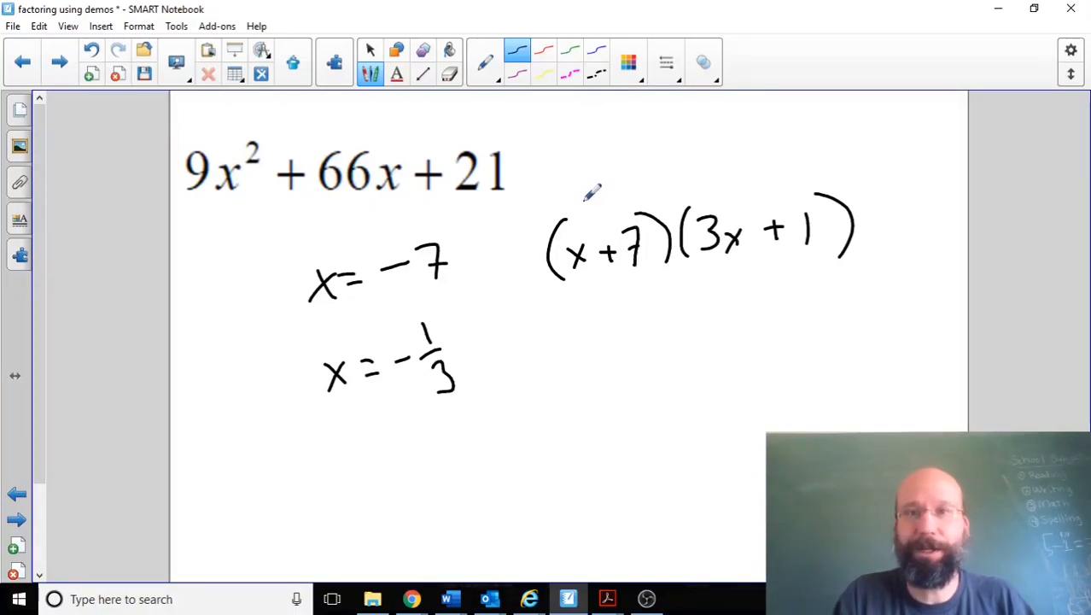
Step: Draw an arrow linking the factors' first terms, write their product 3x² below, and underline 9x² for comparison
mouse_move(584, 200)
mouse_down()
mouse_move(653, 164)
mouse_move(685, 173)
mouse_move(674, 181)
mouse_up()
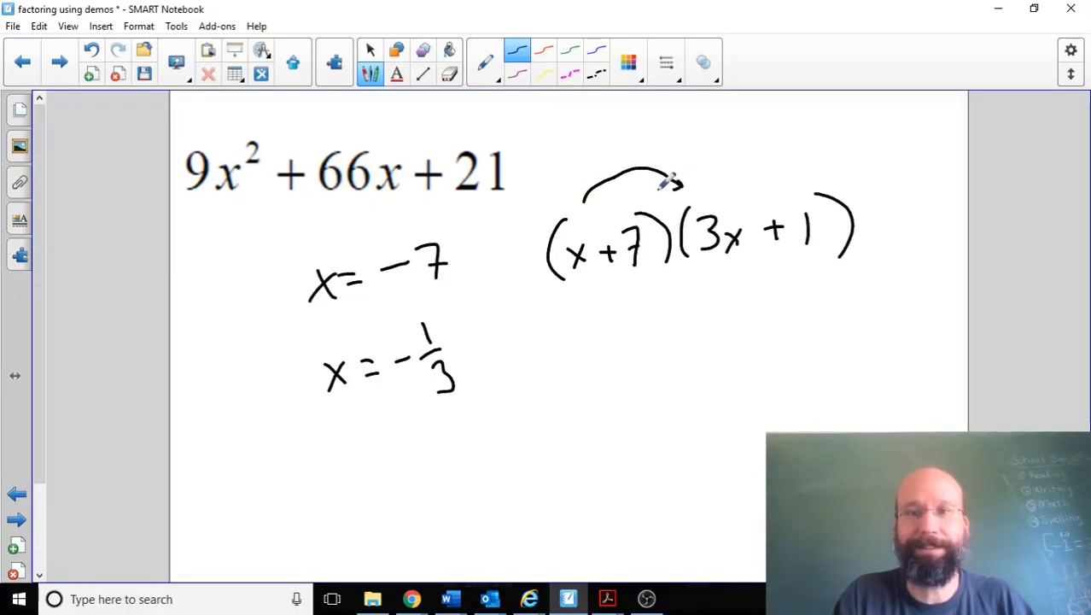
mouse_move(608, 445)
mouse_down()
mouse_move(631, 452)
mouse_move(609, 475)
mouse_up()
drag(636, 457, 672, 437)
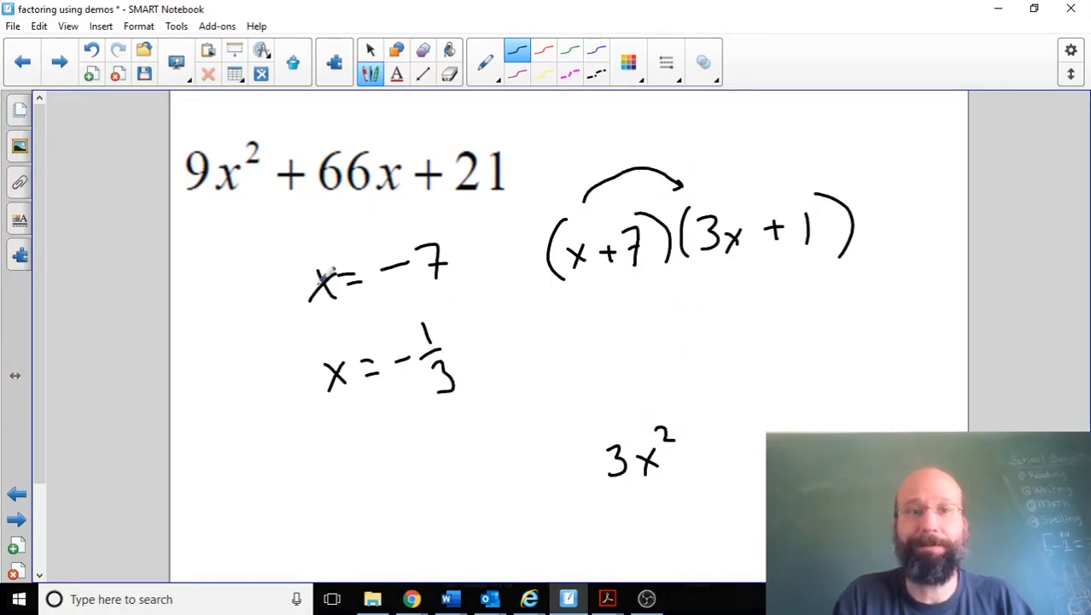
drag(180, 206, 246, 202)
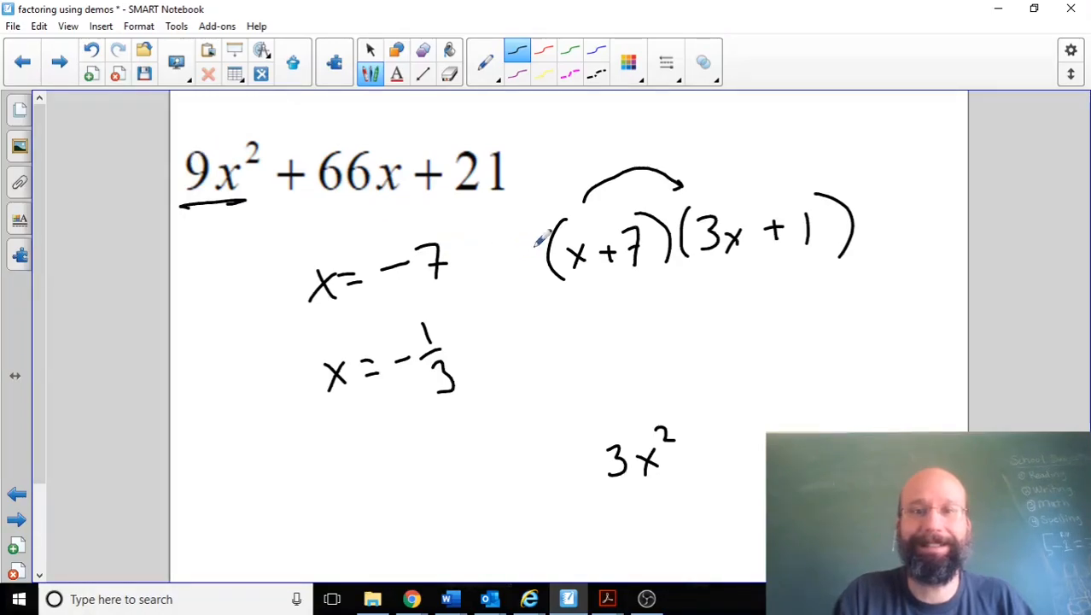
Step: Write the common factor 3 in front of (x + 7)(3x + 1) and box the complete answer
mouse_move(518, 246)
mouse_down()
mouse_move(541, 259)
mouse_move(524, 278)
mouse_up()
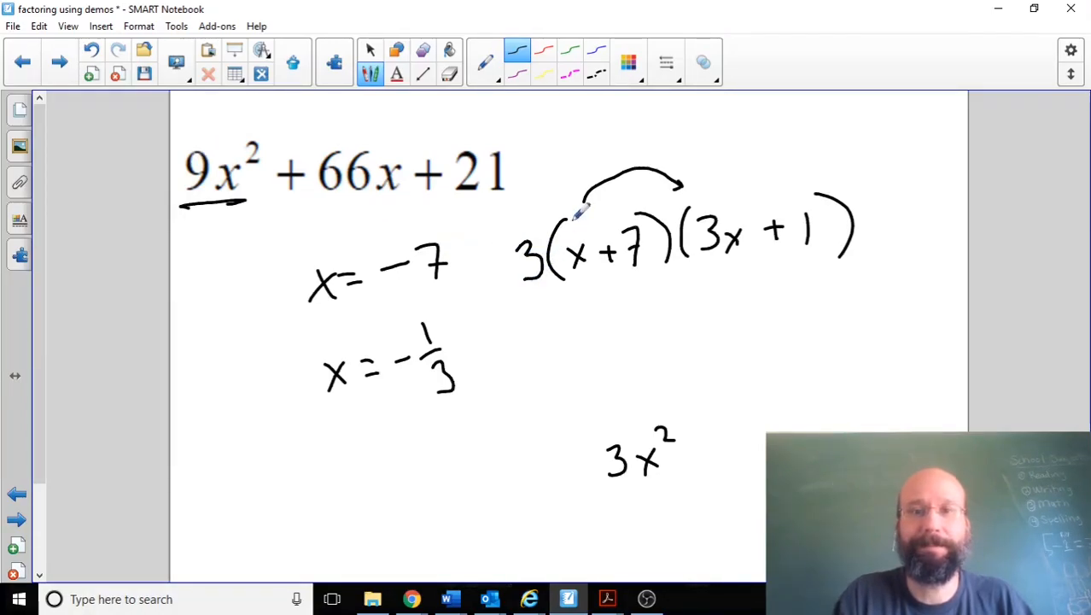
drag(690, 178, 575, 206)
mouse_move(504, 254)
mouse_down()
mouse_move(559, 306)
mouse_move(729, 269)
mouse_move(836, 265)
mouse_move(851, 195)
mouse_move(737, 171)
mouse_move(567, 198)
mouse_move(535, 161)
mouse_up()
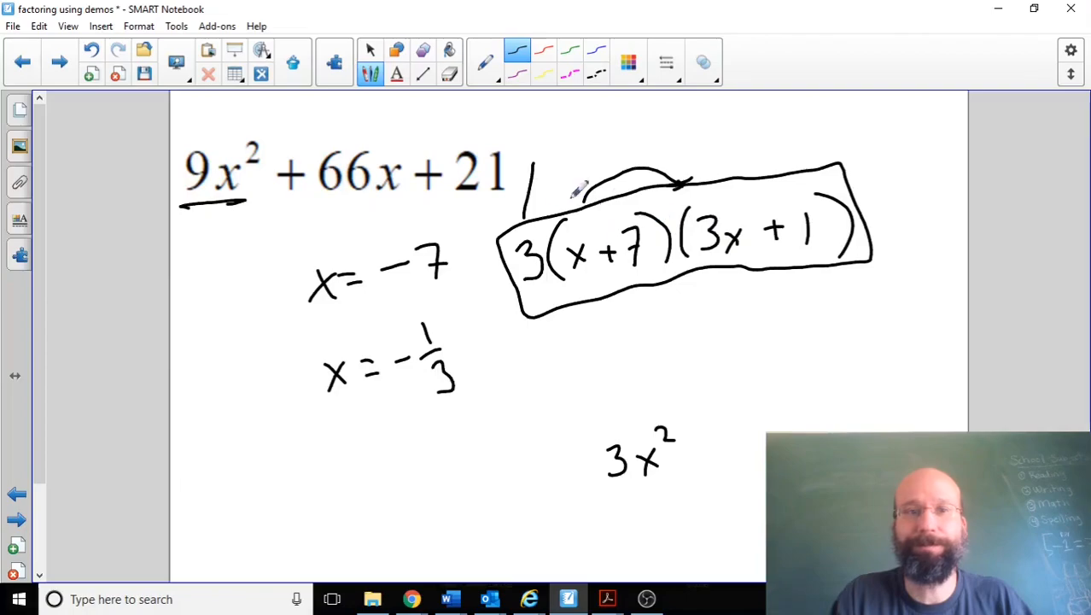
mouse_move(195, 217)
mouse_down()
mouse_move(237, 207)
mouse_move(224, 205)
mouse_up()
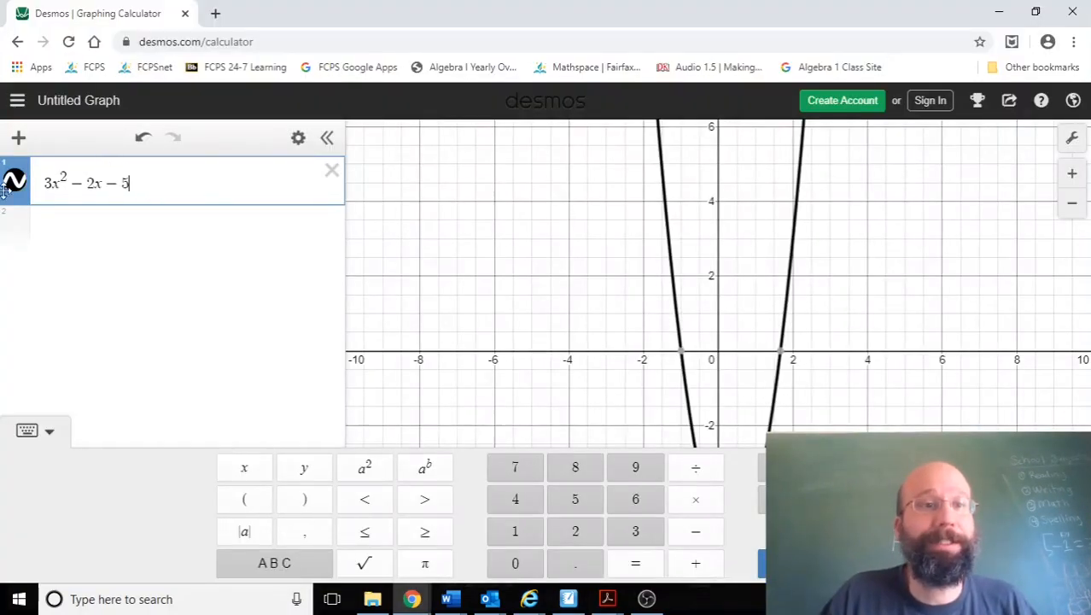
Step: Inspect both x-intercepts of the 3x² − 2x − 5 graph in Desmos
click(634, 280)
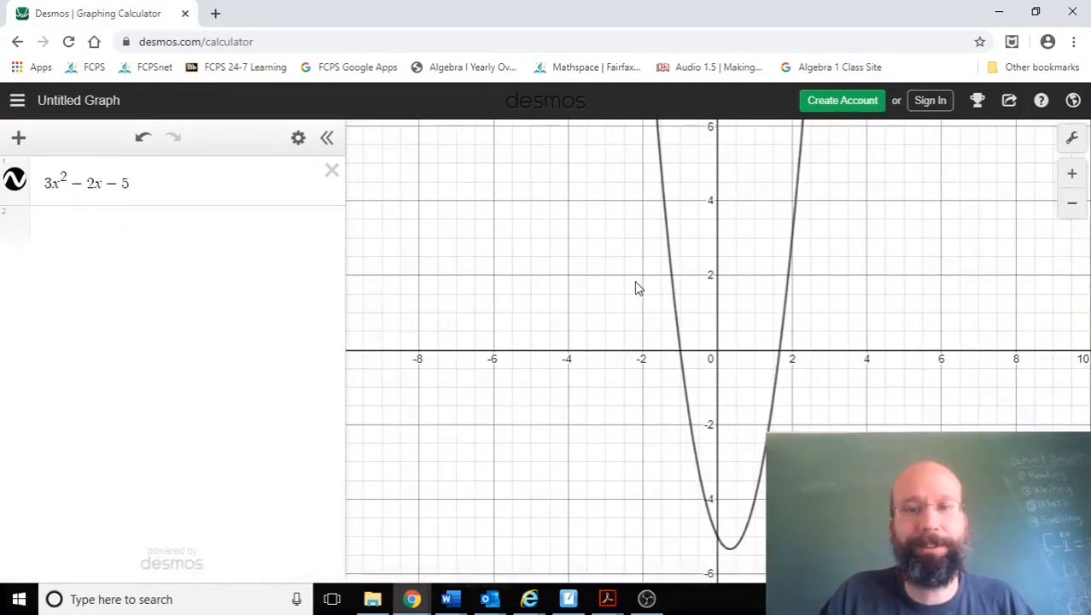
click(682, 354)
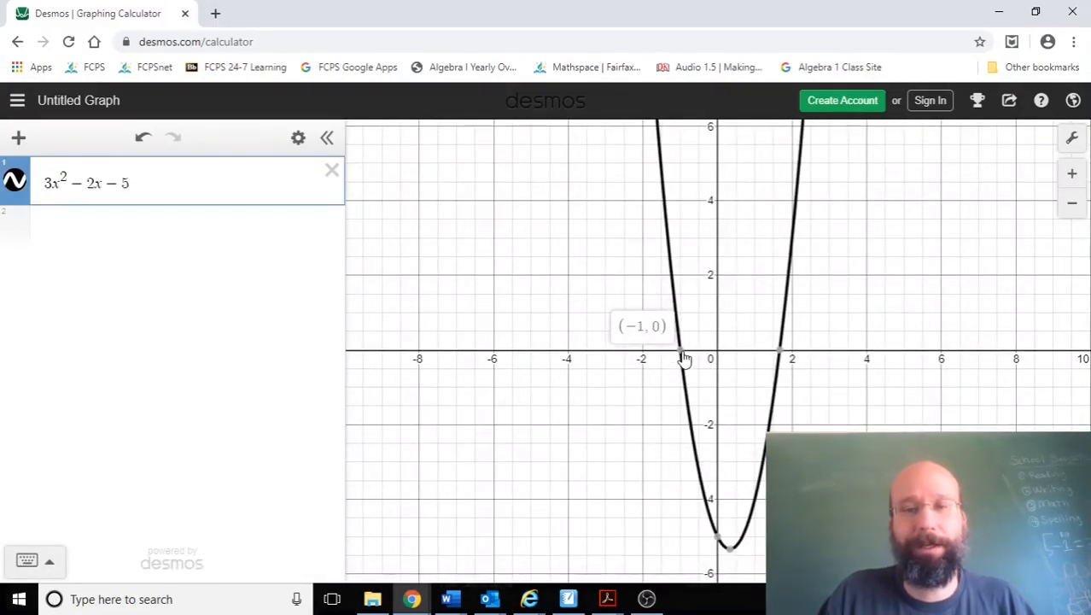
mouse_move(781, 355)
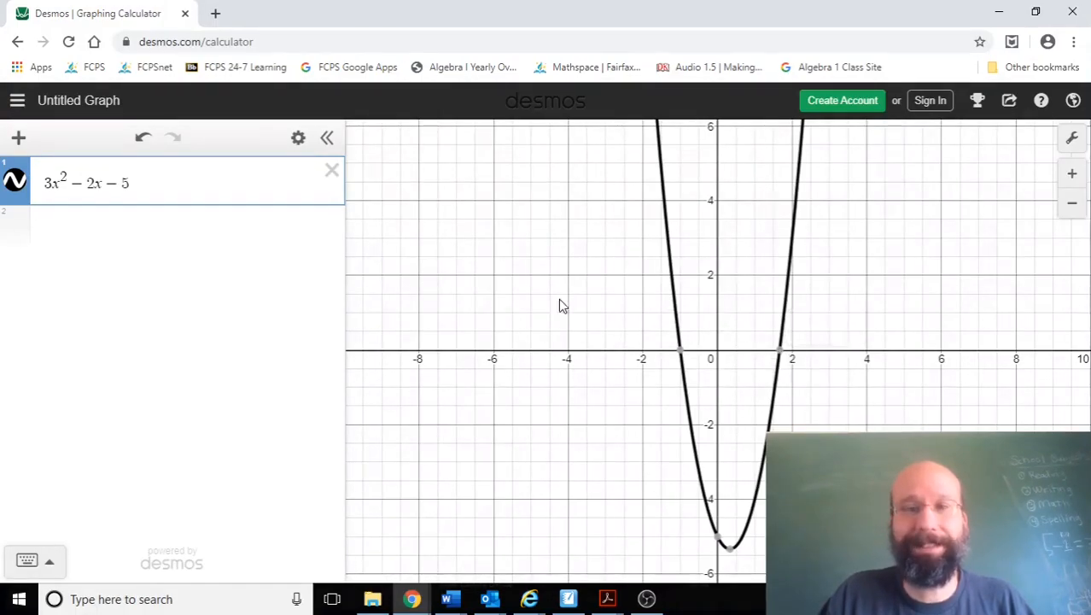
Step: Enter 1.667 below 3x² − 2x − 5 and convert it to a fraction
click(135, 235)
text(1.667)
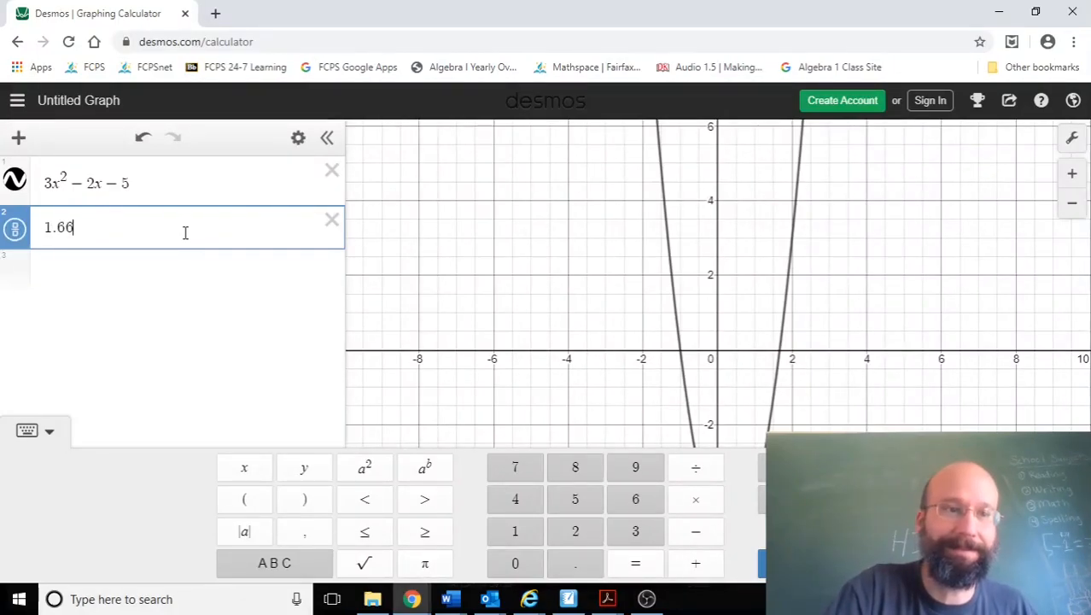
click(13, 239)
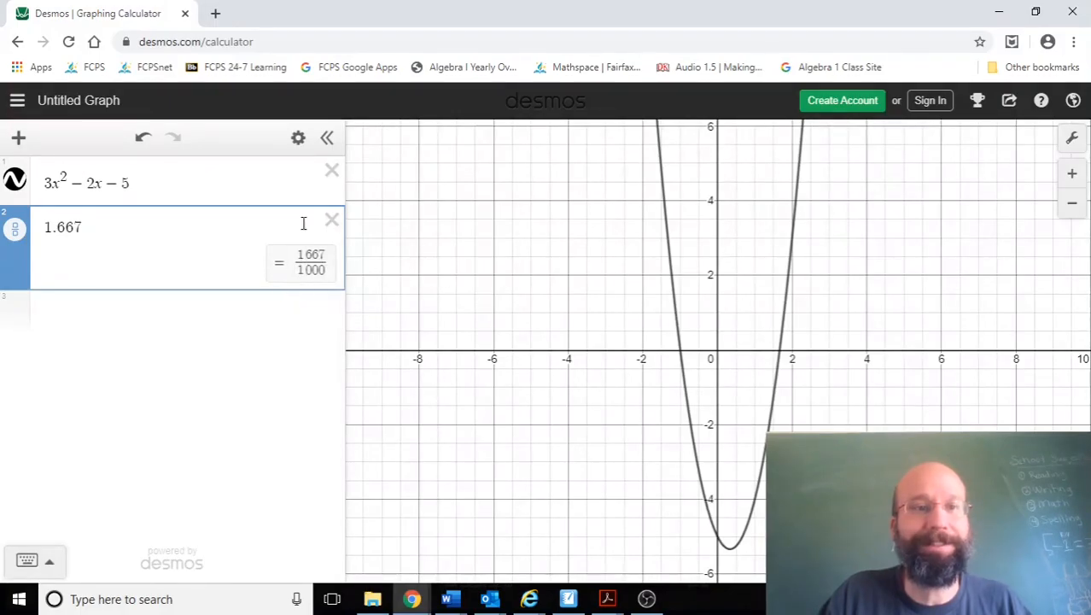
Step: Replace the final 7 of 1.667 with many repeating 6s, and recheck both x-intercepts of the graph
click(85, 229)
key(BackSpace)
text(666666)
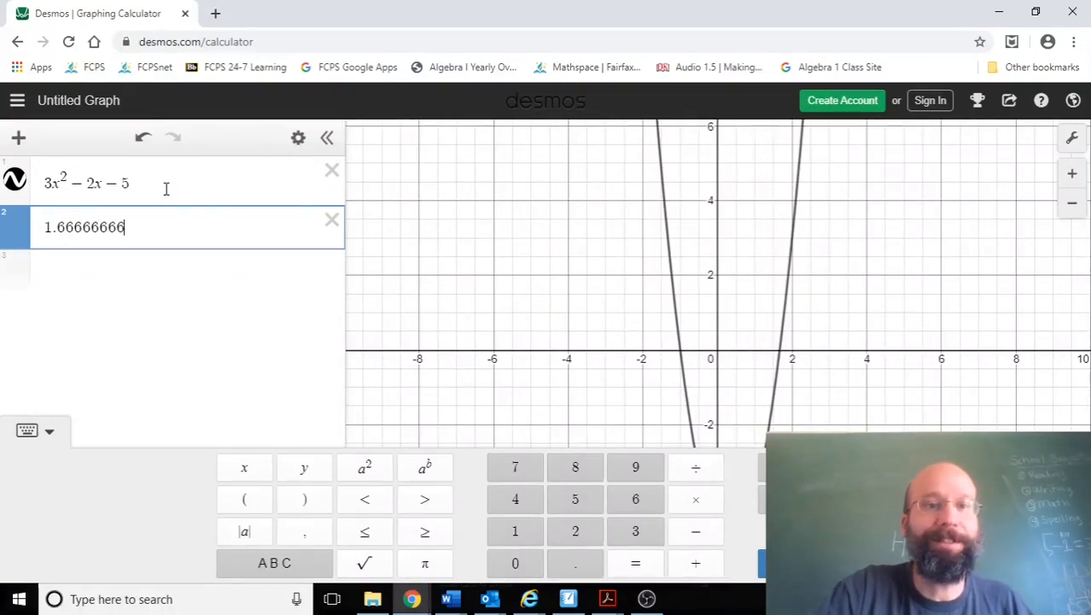
text(666666666)
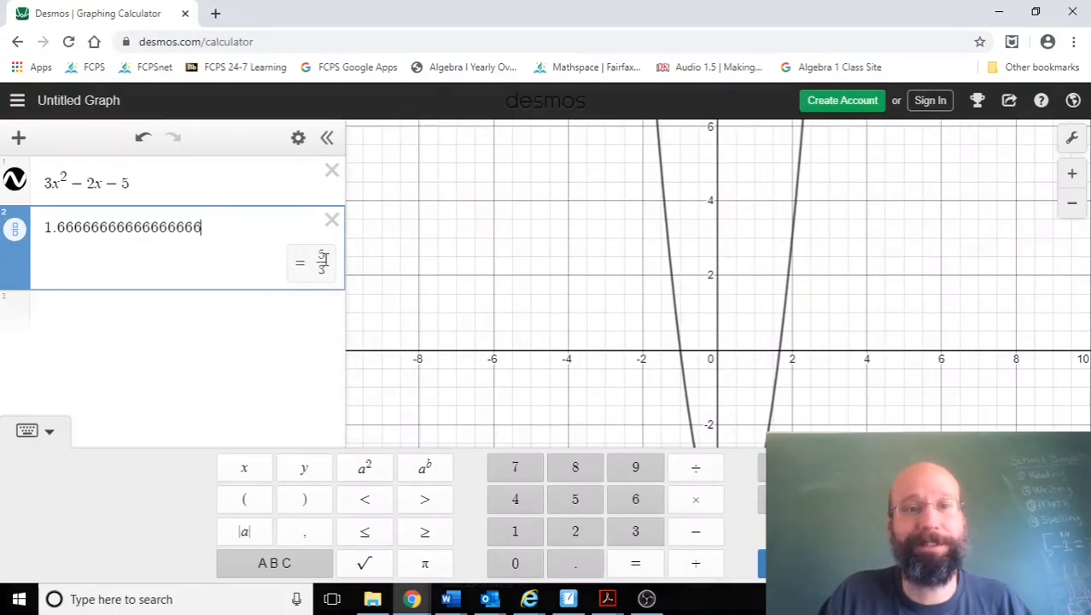
click(622, 309)
click(687, 357)
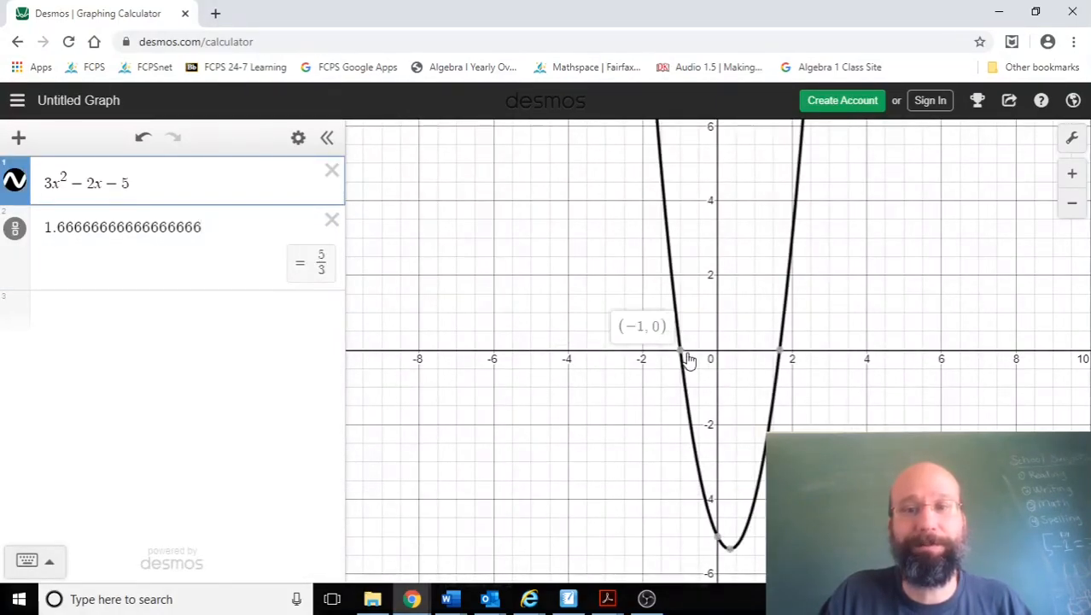
mouse_move(783, 355)
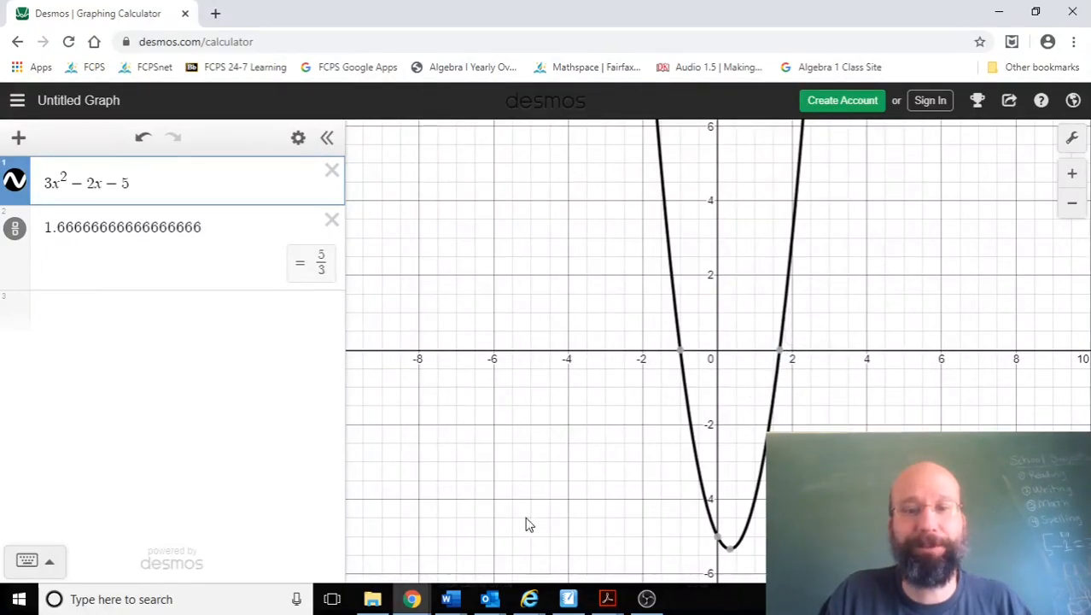
Step: Switch to SMART Notebook and handwrite the roots x = −1 and x = 5/3 below 3a² − 2a − 5
click(578, 596)
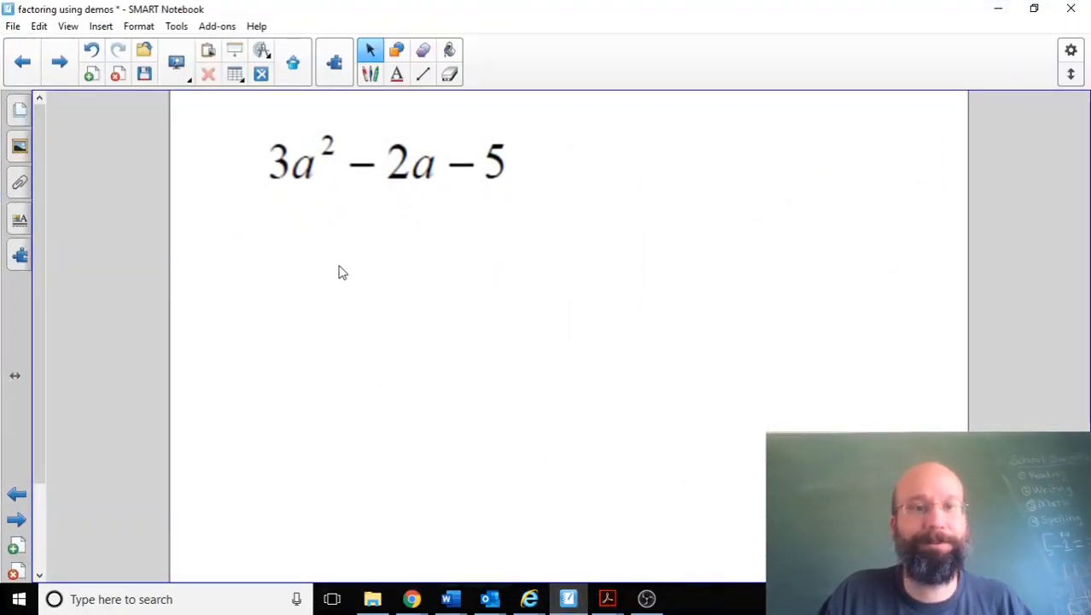
mouse_move(275, 255)
mouse_down()
mouse_move(293, 276)
mouse_move(356, 257)
mouse_move(397, 229)
mouse_move(427, 266)
mouse_up()
click(369, 73)
drag(305, 359, 332, 382)
mouse_move(331, 349)
mouse_down()
mouse_move(314, 385)
mouse_move(359, 349)
mouse_move(370, 359)
mouse_up()
mouse_move(401, 323)
mouse_down()
mouse_move(420, 343)
mouse_move(418, 384)
mouse_up()
Step: Handwrite the factors (x + 1)(3x − 5) beside the roots and mark them with a check mark
mouse_move(537, 212)
mouse_down()
mouse_move(511, 249)
mouse_move(532, 272)
mouse_up()
mouse_move(580, 240)
mouse_down()
mouse_move(600, 238)
mouse_move(590, 249)
mouse_up()
drag(606, 227, 615, 249)
mouse_move(612, 209)
mouse_down()
mouse_move(647, 239)
mouse_move(636, 257)
mouse_up()
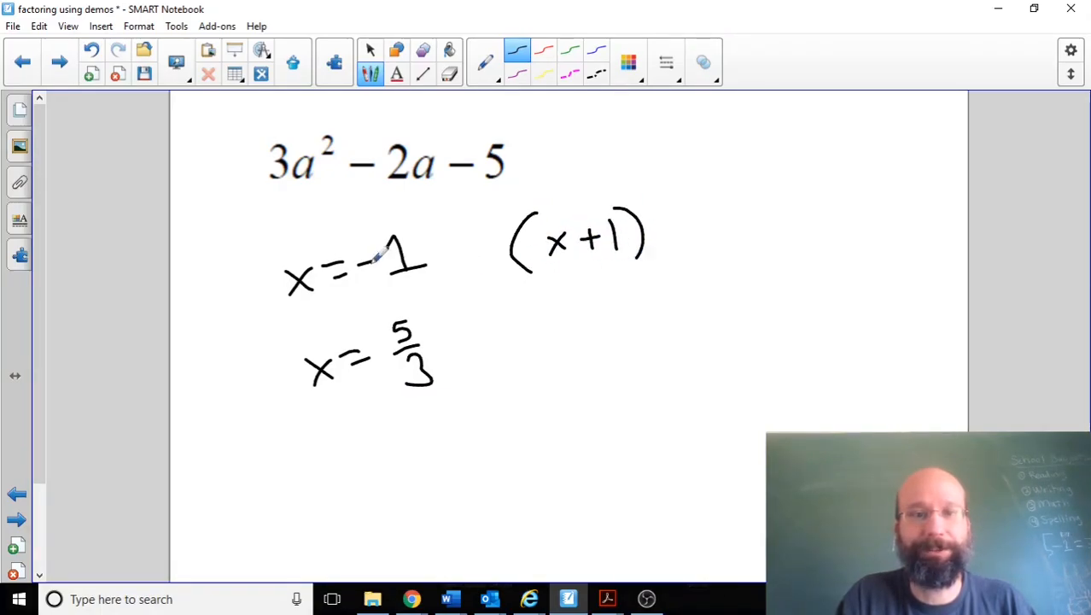
mouse_move(660, 206)
mouse_down()
mouse_move(652, 215)
mouse_move(666, 254)
mouse_up()
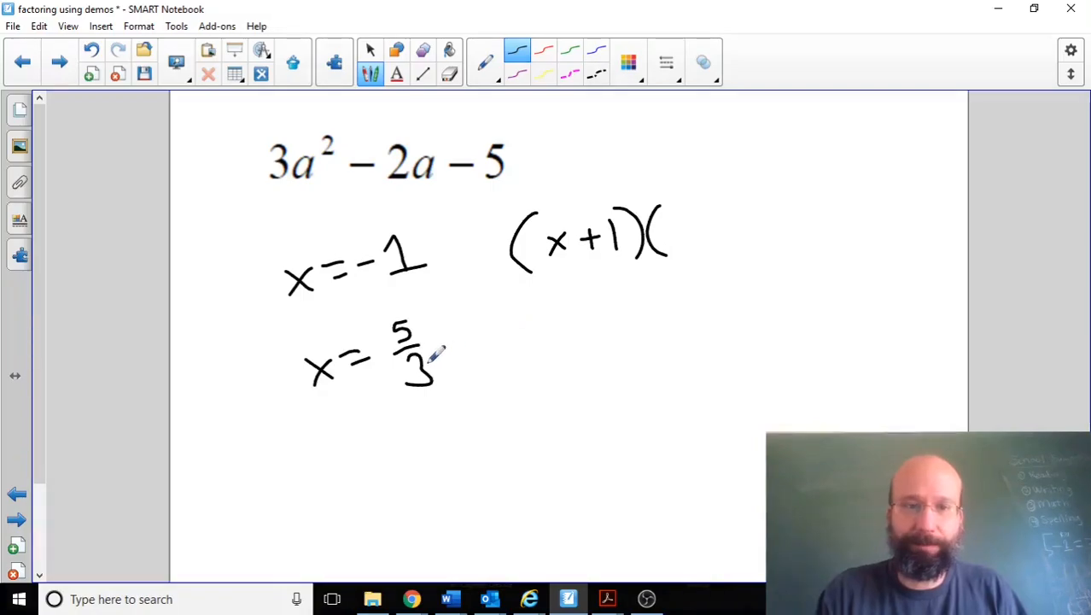
mouse_move(673, 214)
mouse_down()
mouse_move(666, 248)
mouse_move(717, 242)
mouse_move(702, 244)
mouse_up()
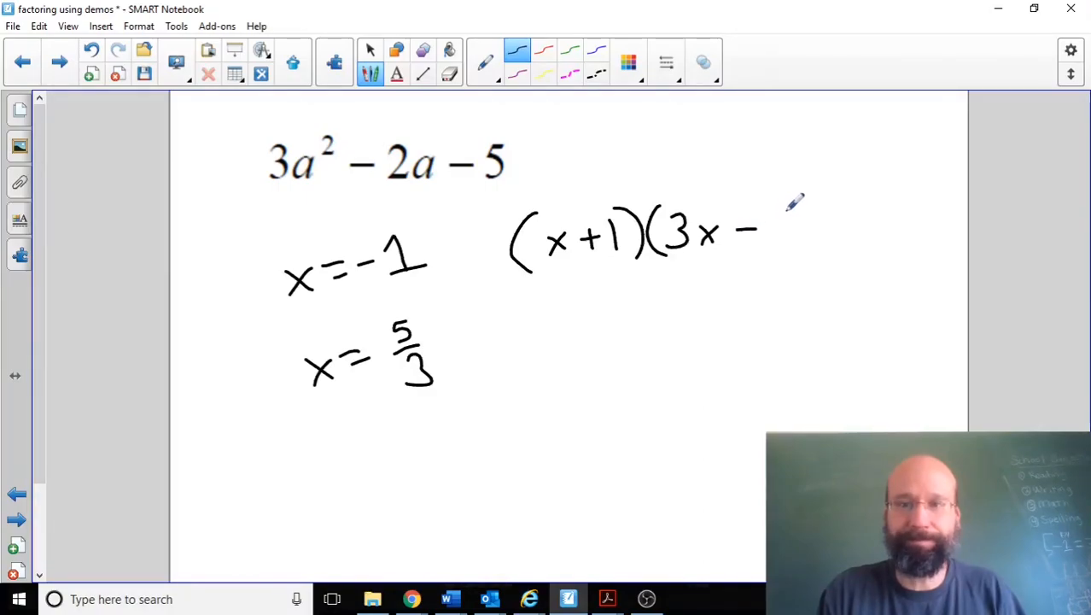
drag(773, 209, 766, 239)
drag(792, 193, 799, 254)
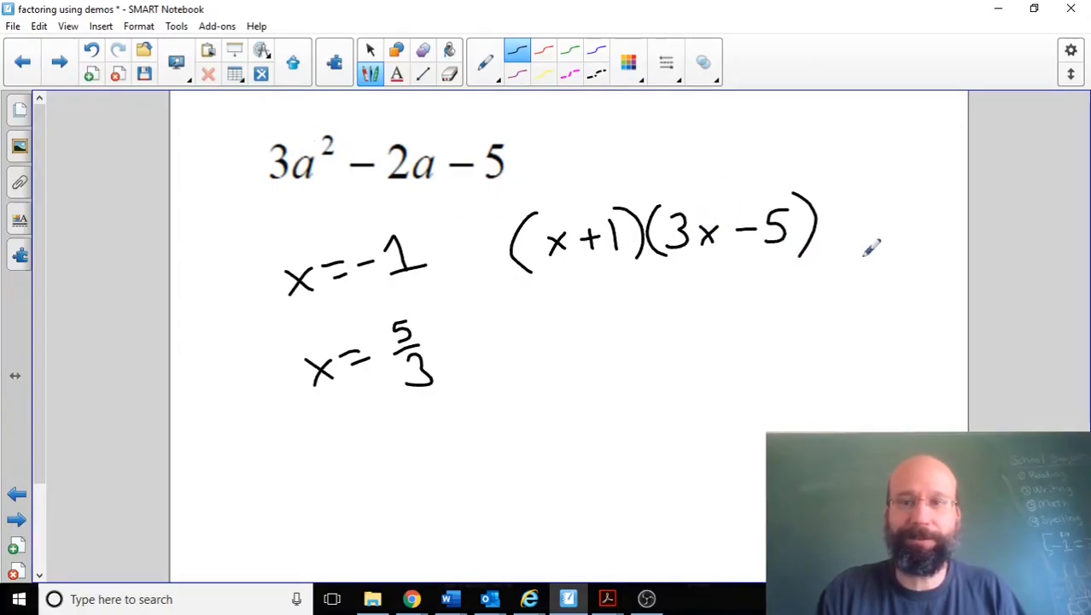
drag(872, 225, 921, 195)
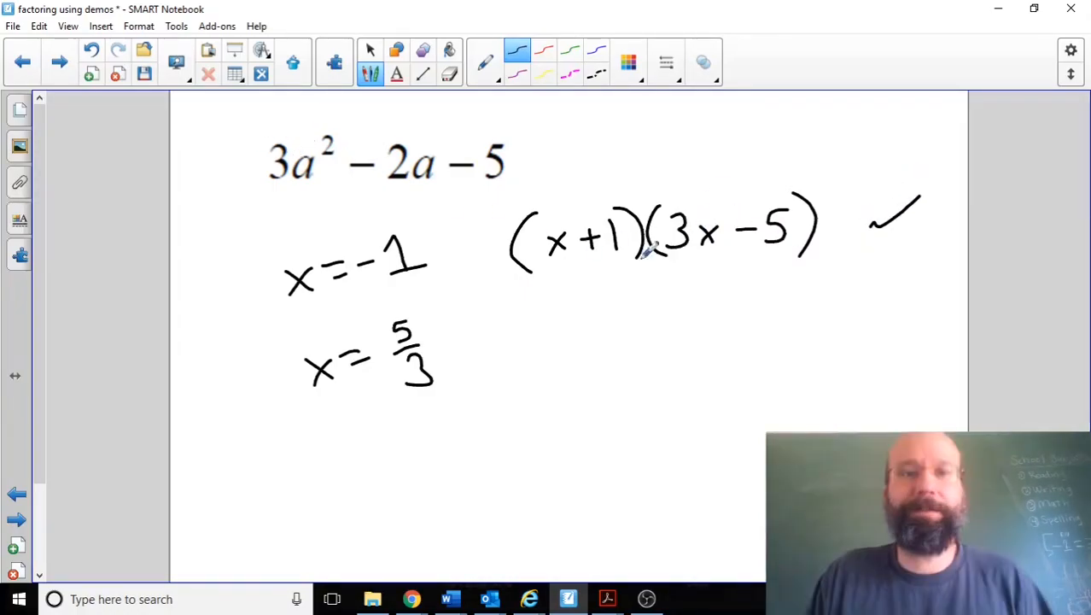
Step: Go to the 7x² + 11x + 4 page, switch to Desmos, and inspect the x-intercepts of that expression's graph
click(22, 62)
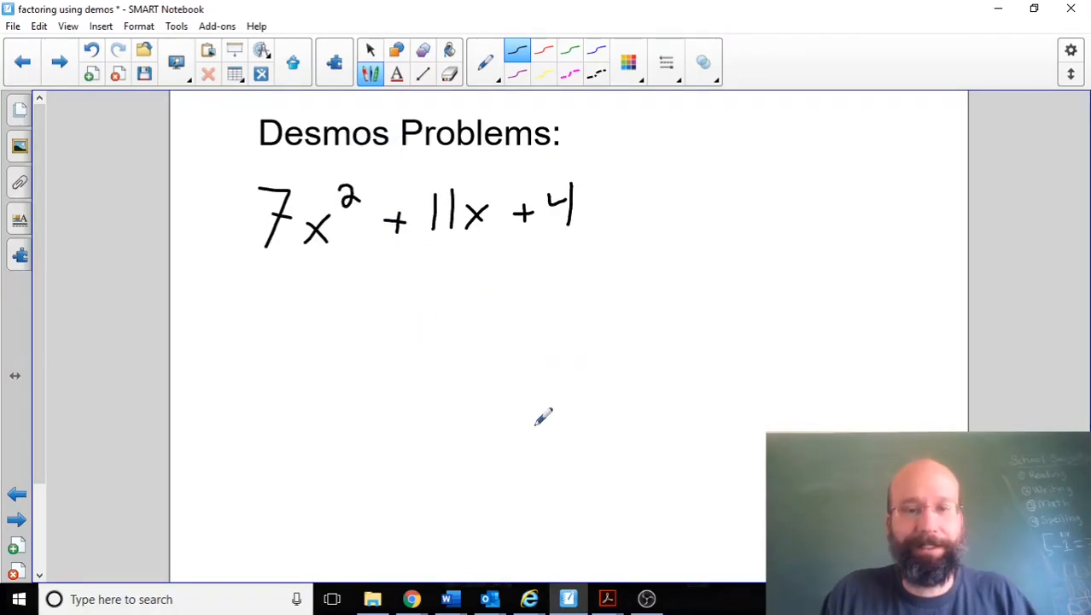
click(411, 598)
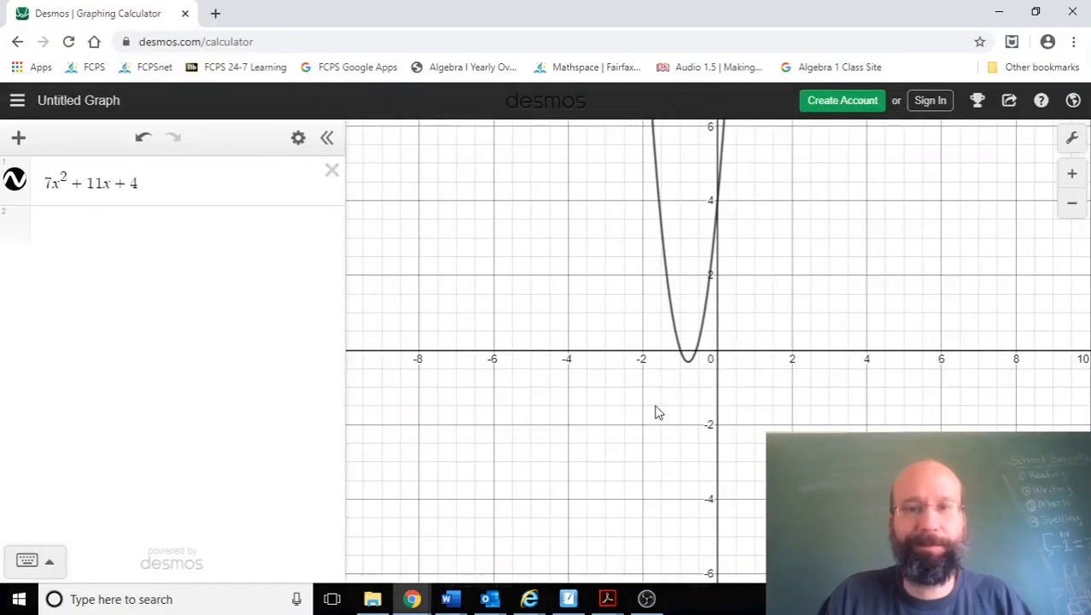
scroll(656, 411, up, 2)
scroll(657, 409, up, 3)
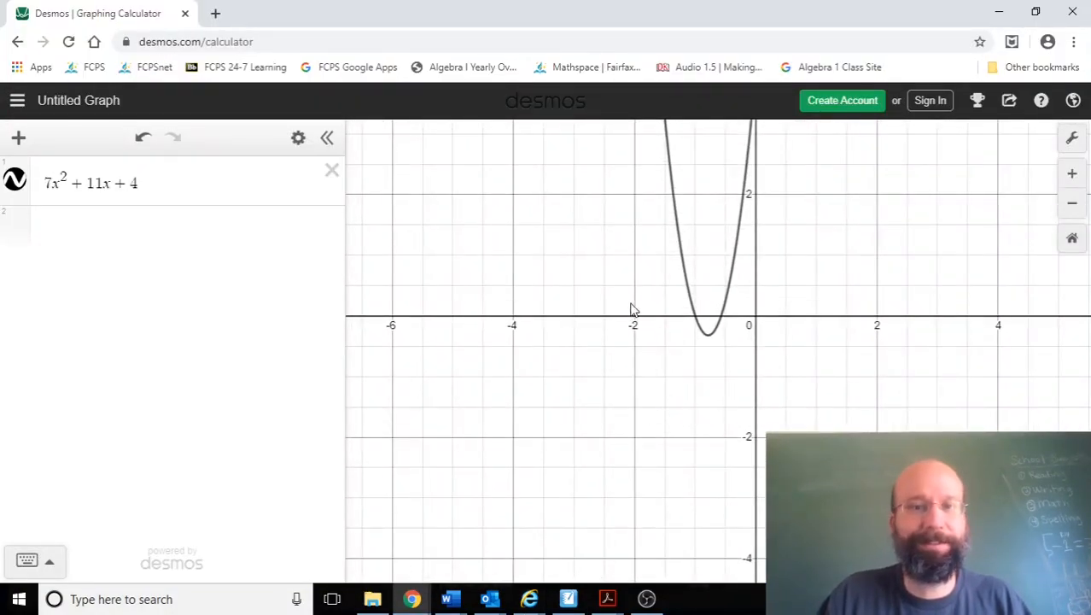
click(691, 304)
mouse_move(695, 324)
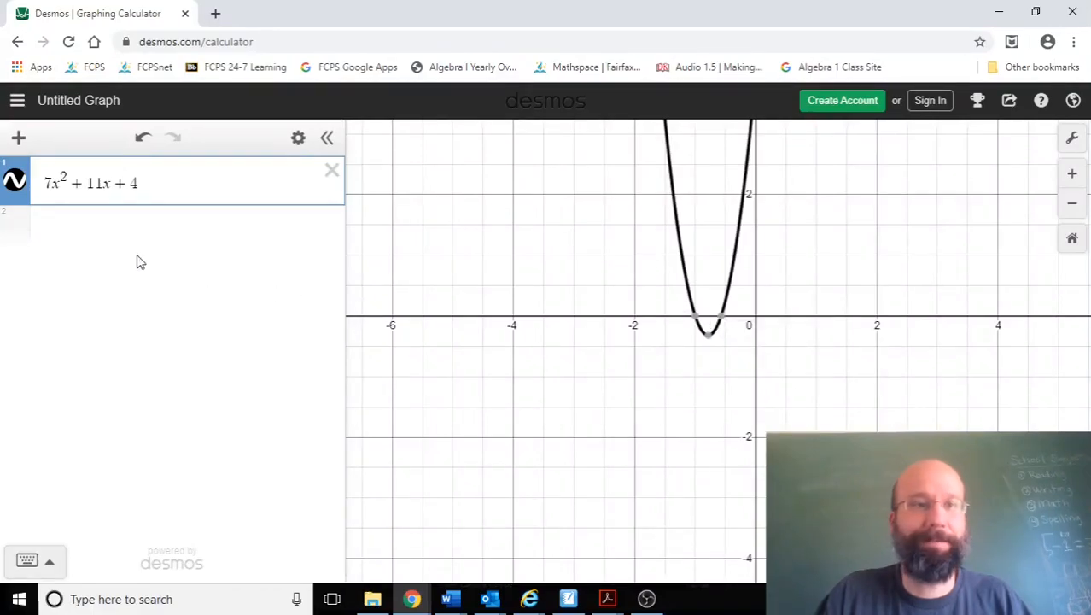
Step: Enter −.571 below 7x² + 11x + 4, convert it to a fraction, and recheck the graph's x-intercepts
click(122, 229)
text(-)
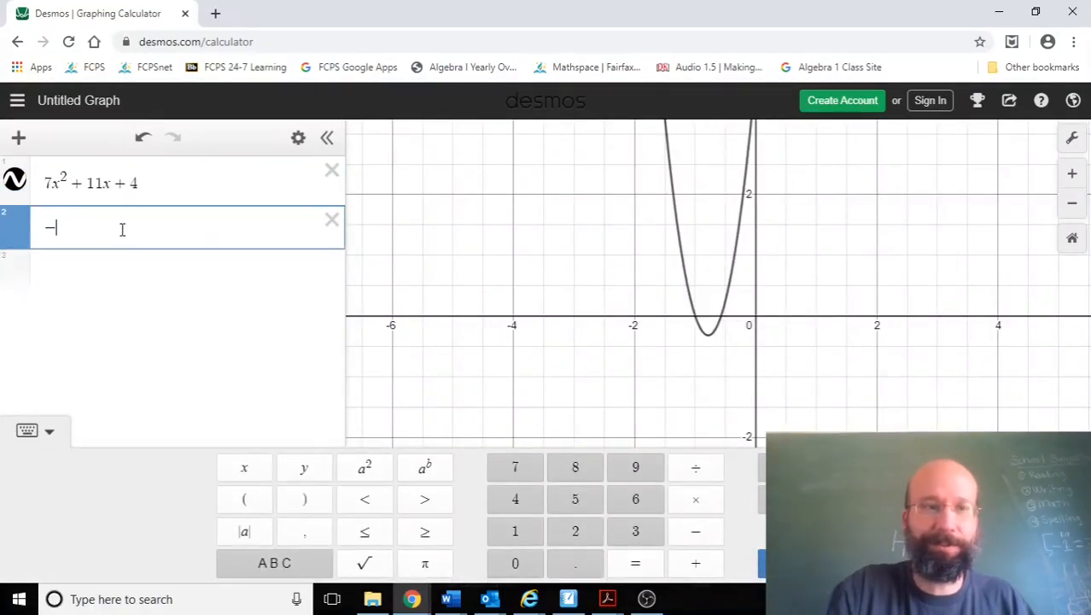
text(.571)
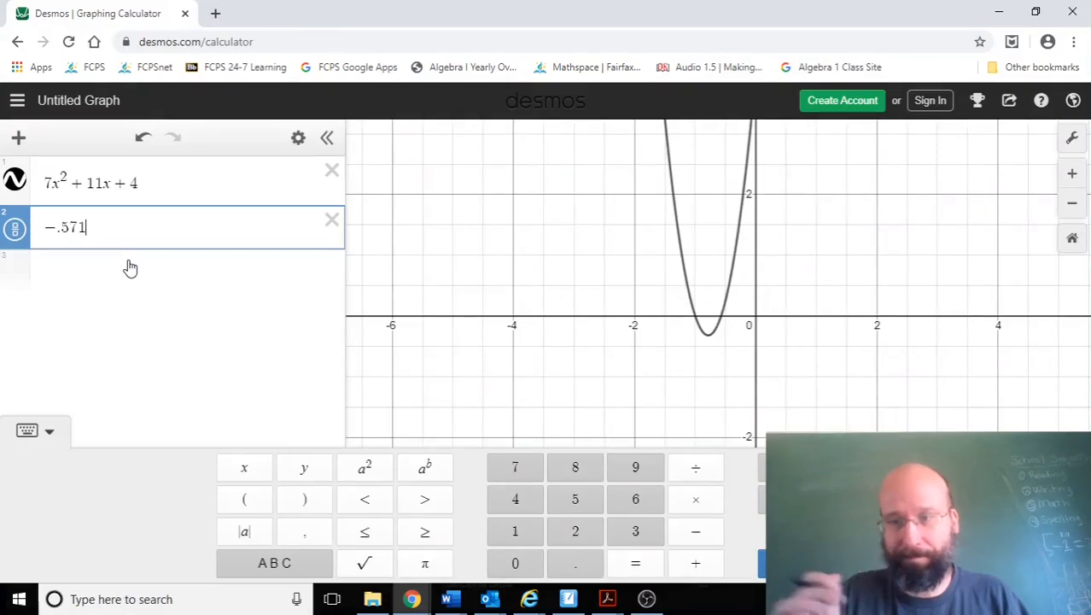
click(10, 240)
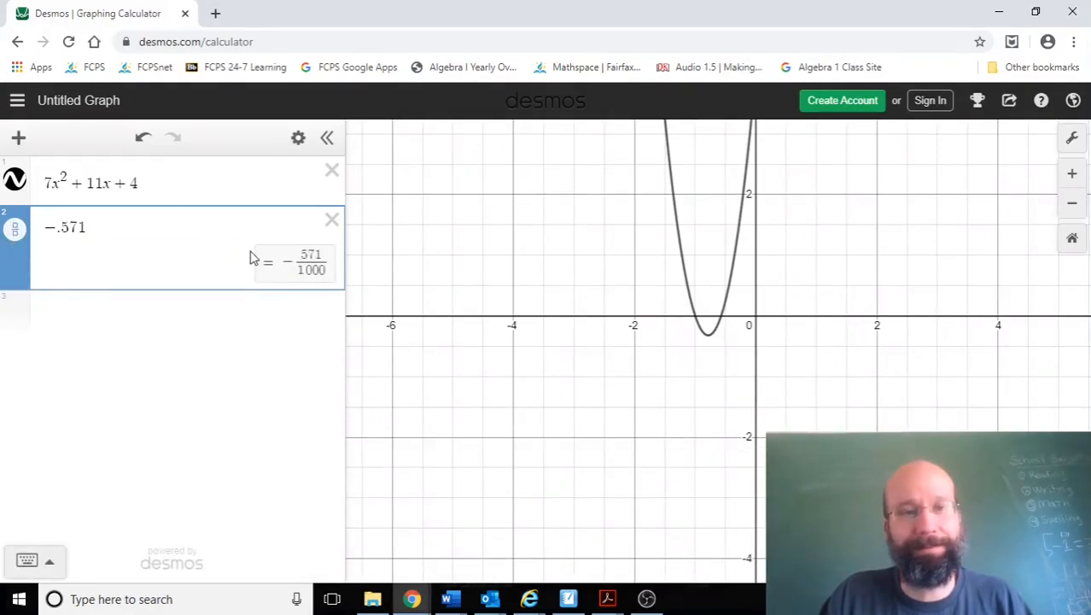
click(715, 318)
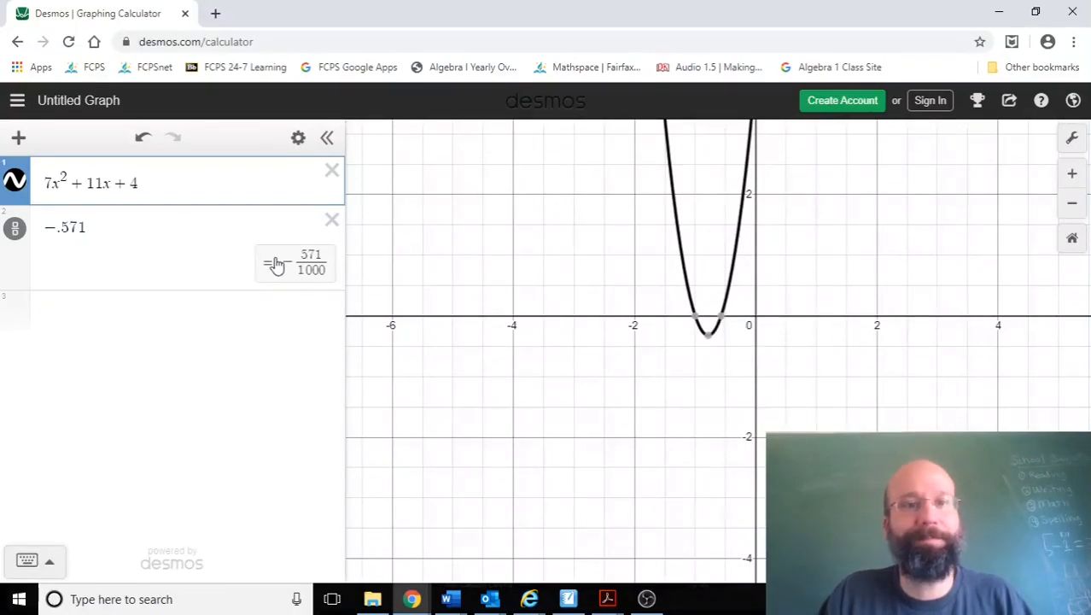
mouse_move(699, 318)
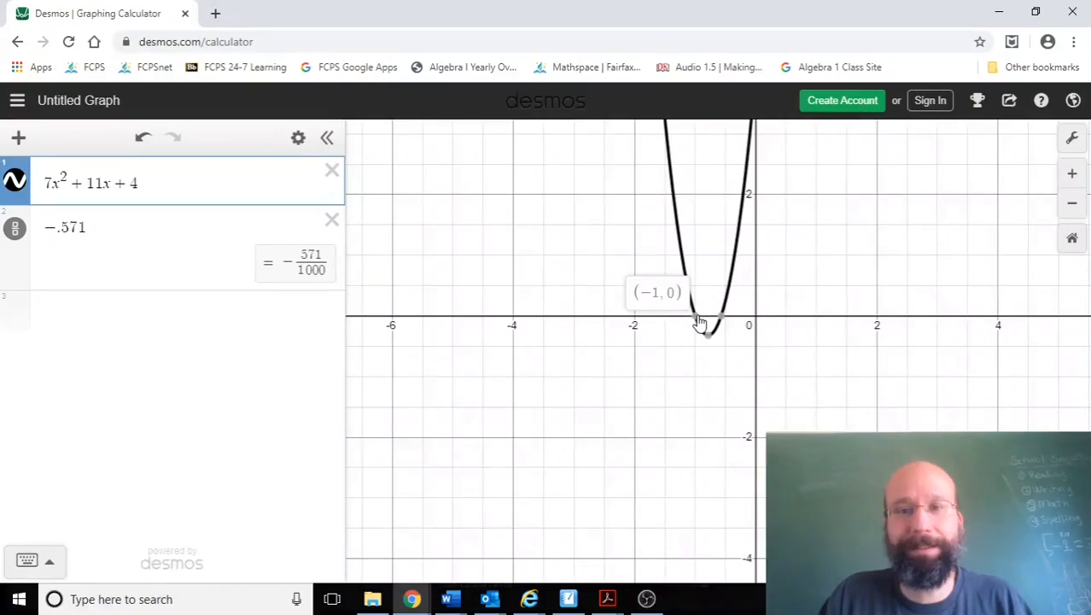
Step: Try inserting many repeated 7s before the final 1 of −.571, and remove them again
click(75, 228)
text(777777)
text(77777777777777777777777777777777777777777777777777)
key(BackSpace)
key(BackSpace)
key(BackSpace)
key(BackSpace)
key(BackSpace)
key(BackSpace)
key(BackSpace)
key(BackSpace)
key(BackSpace)
key(BackSpace)
key(BackSpace)
key(BackSpace)
key(BackSpace)
key(BackSpace)
key(BackSpace)
key(BackSpace)
key(BackSpace)
key(BackSpace)
key(BackSpace)
key(BackSpace)
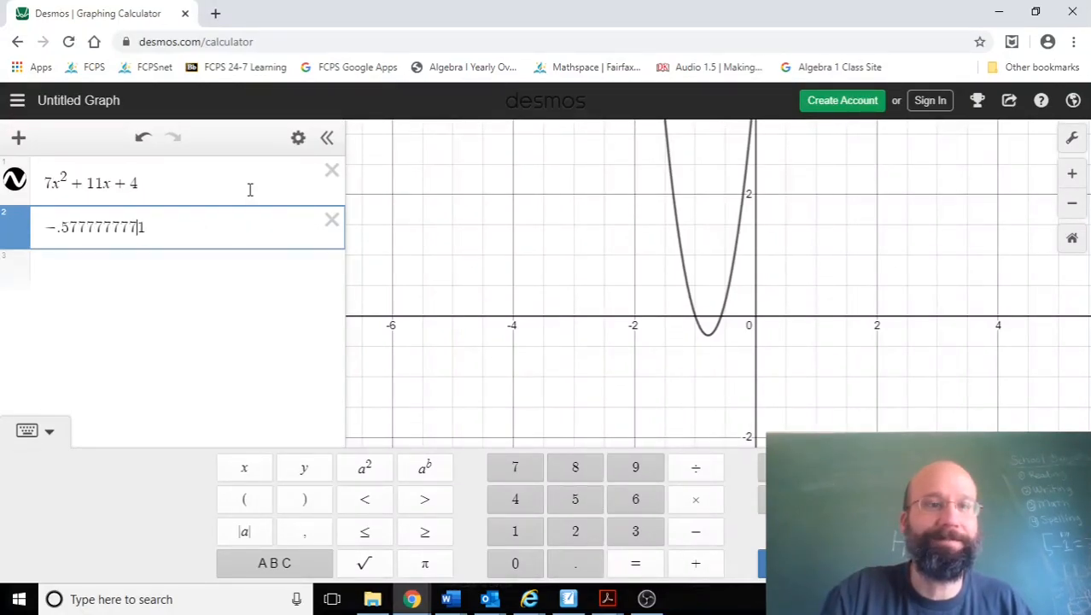
key(BackSpace)
key(BackSpace)
key(BackSpace)
key(BackSpace)
key(BackSpace)
key(BackSpace)
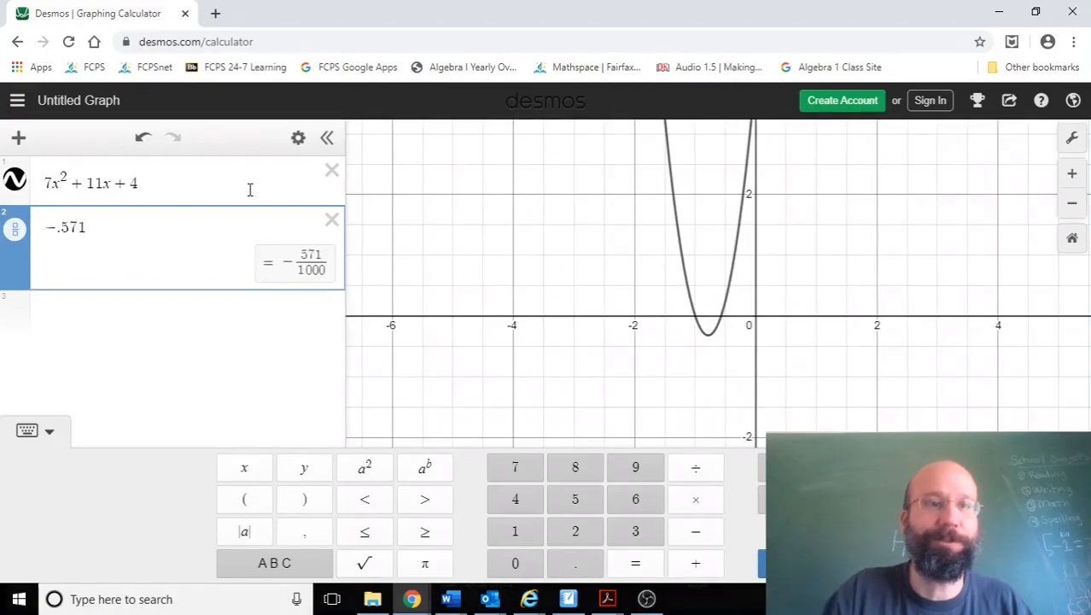
Step: Select the graph of 7x² + 11x + 4 and inspect its leftmost x-intercept
click(708, 318)
click(694, 316)
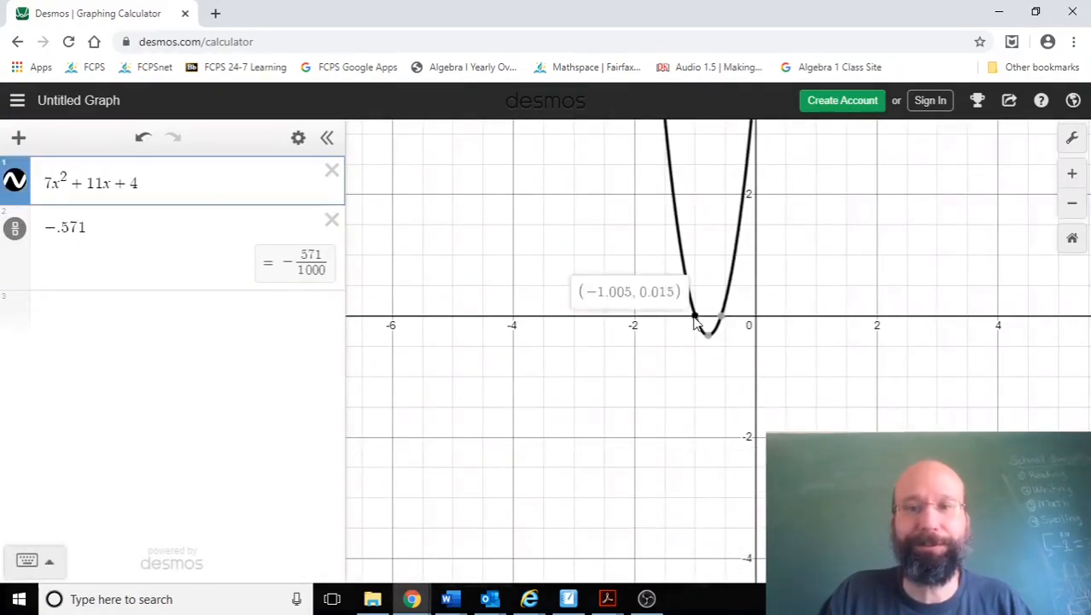
mouse_move(698, 322)
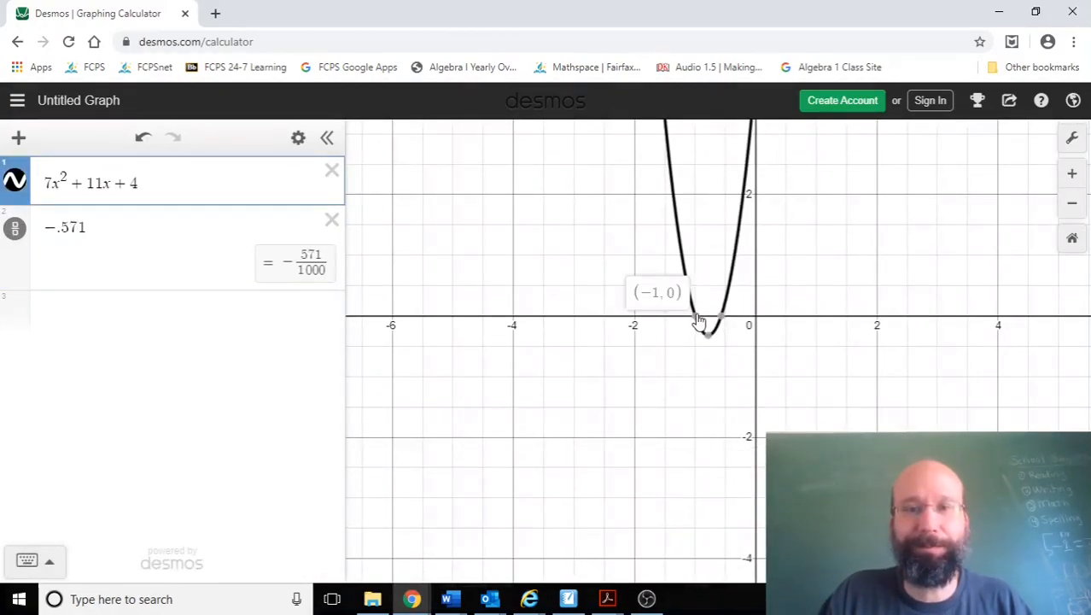
Step: Switch to SMART Notebook and handwrite the root x = −1 with an unfilled x = line beneath it
click(561, 591)
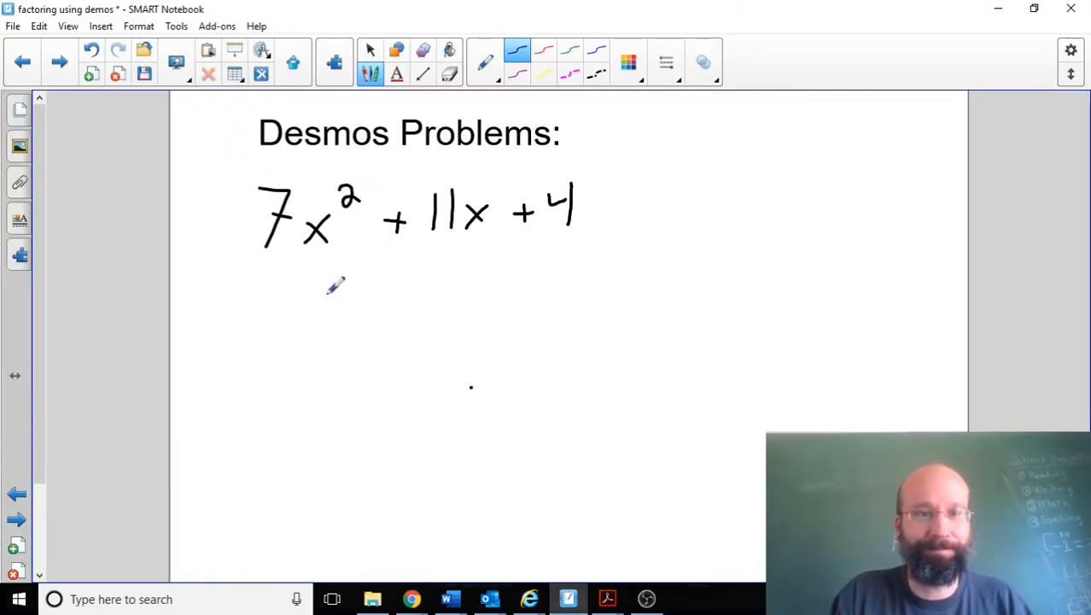
drag(289, 299, 310, 321)
mouse_move(287, 328)
mouse_down()
mouse_move(332, 289)
mouse_move(377, 292)
mouse_move(413, 317)
mouse_up()
mouse_move(284, 382)
mouse_down()
mouse_move(316, 388)
mouse_move(307, 400)
mouse_up()
mouse_move(286, 402)
mouse_down()
mouse_move(309, 375)
mouse_move(341, 380)
mouse_up()
drag(321, 392, 342, 391)
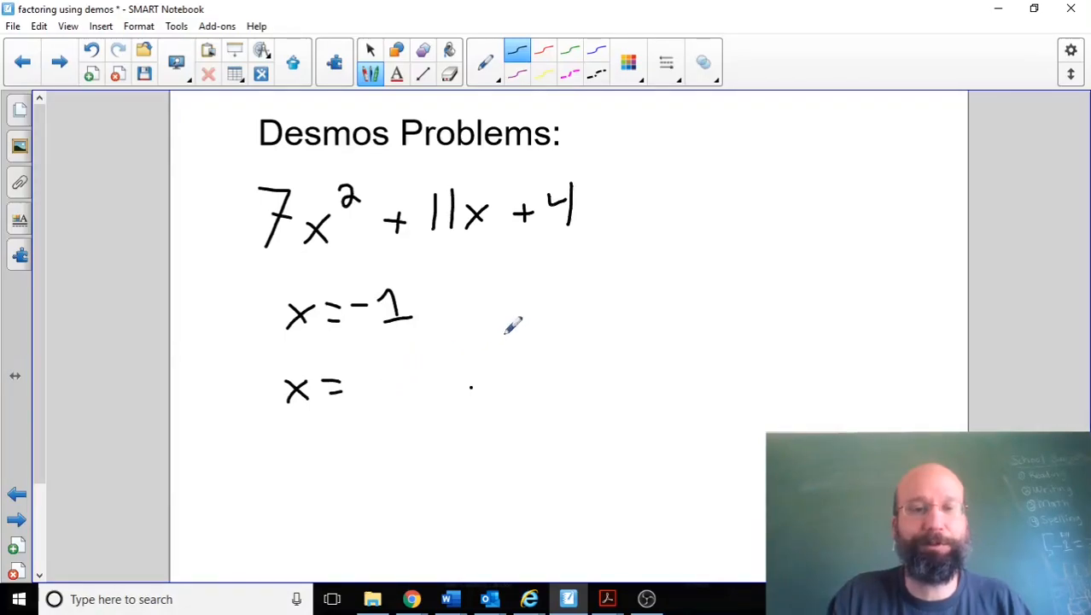
Step: Handwrite the factor (x + 1) beside the roots, followed by an empty pair of parentheses
mouse_move(559, 270)
mouse_down()
mouse_move(538, 322)
mouse_move(587, 309)
mouse_move(565, 311)
mouse_up()
drag(601, 297, 633, 306)
drag(635, 258, 660, 317)
drag(698, 258, 693, 313)
drag(823, 260, 830, 316)
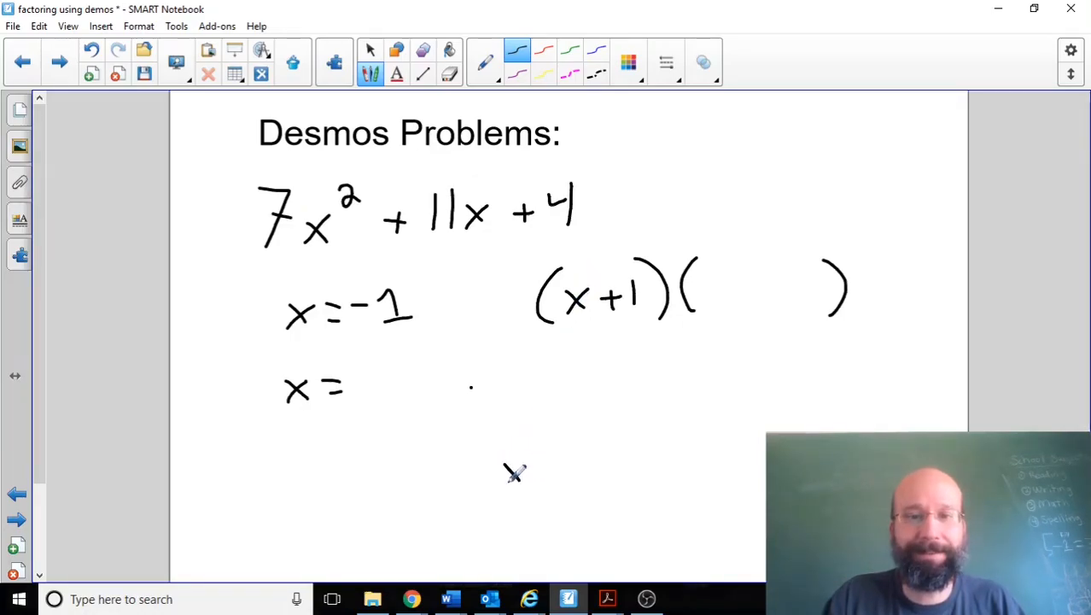
Step: Solve x · ? = 7x² by dividing both sides by x, and write 7x as the second factor's first term
mouse_move(562, 445)
mouse_down()
mouse_move(572, 461)
mouse_move(642, 478)
mouse_up()
drag(642, 456, 630, 479)
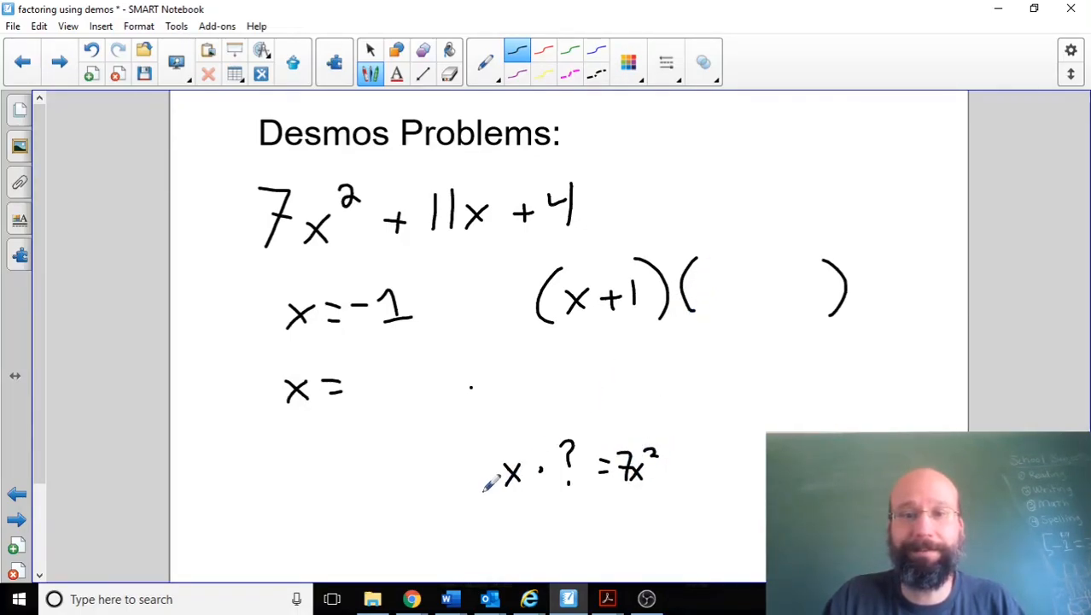
drag(484, 495, 522, 497)
drag(616, 486, 656, 485)
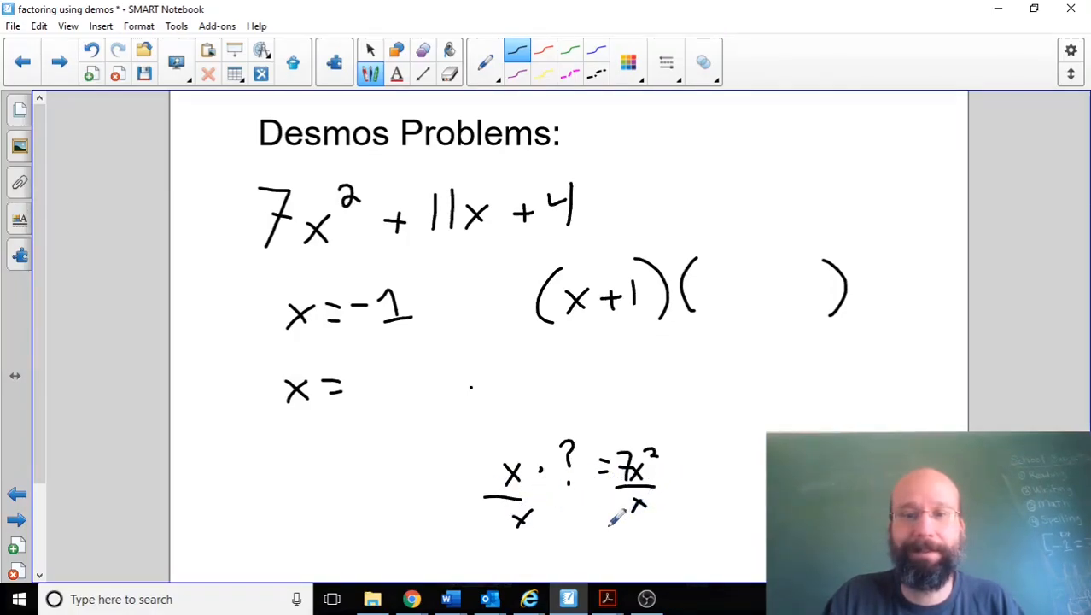
drag(600, 537, 611, 536)
drag(602, 547, 654, 556)
drag(654, 540, 642, 558)
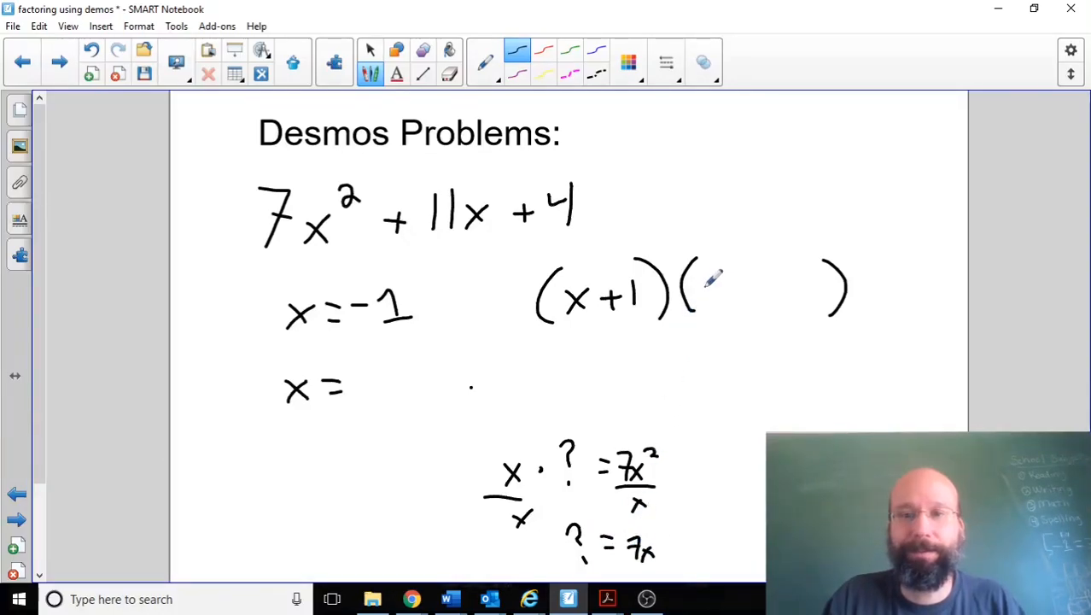
mouse_move(700, 275)
mouse_down()
mouse_move(707, 296)
mouse_move(731, 299)
mouse_move(717, 300)
mouse_up()
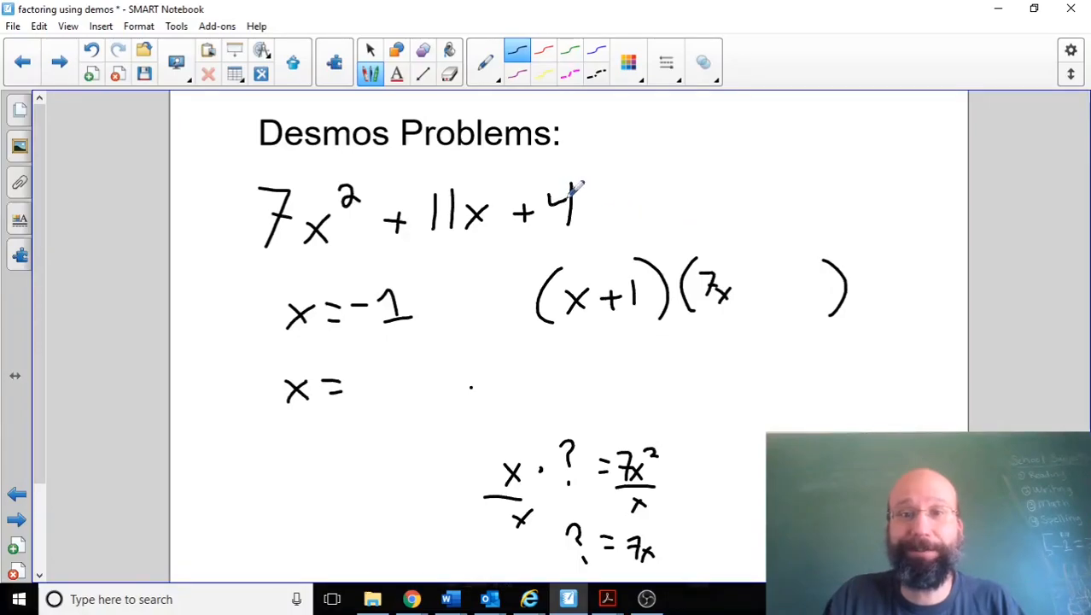
Step: Work out 1 · ? = 4 by dividing by 1, and complete and box the factorization (x + 1)(7x + 4)
mouse_move(721, 406)
mouse_down()
mouse_move(722, 429)
mouse_move(801, 399)
mouse_move(821, 416)
mouse_up()
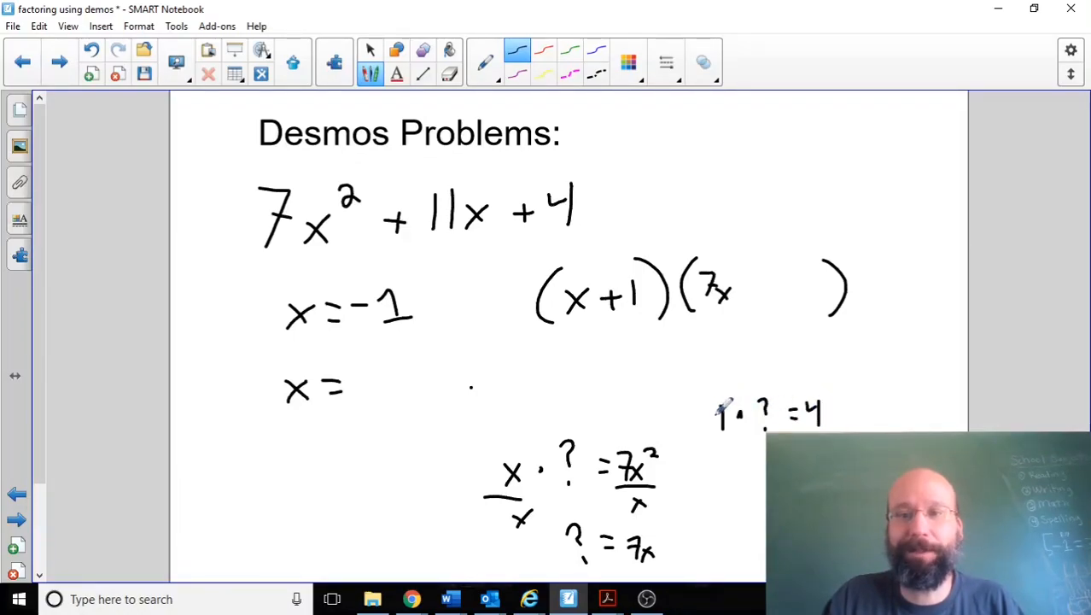
mouse_move(717, 446)
mouse_down()
mouse_move(766, 435)
mouse_move(752, 469)
mouse_up()
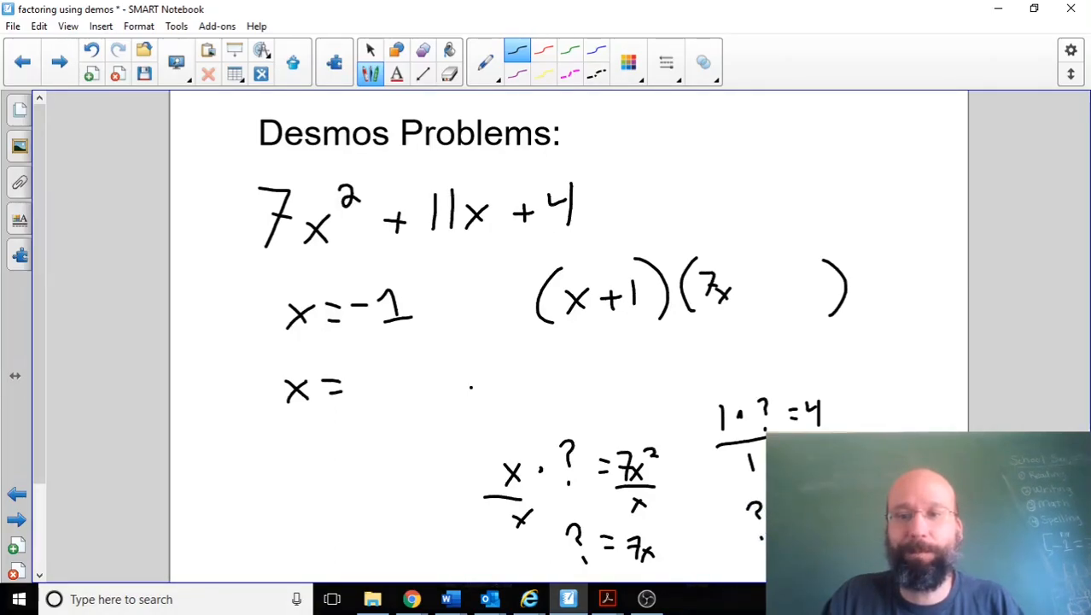
mouse_move(790, 264)
mouse_down()
mouse_move(806, 278)
mouse_move(802, 303)
mouse_move(765, 286)
mouse_move(758, 297)
mouse_up()
mouse_move(513, 343)
mouse_down()
mouse_move(866, 337)
mouse_move(860, 240)
mouse_move(524, 252)
mouse_move(520, 345)
mouse_up()
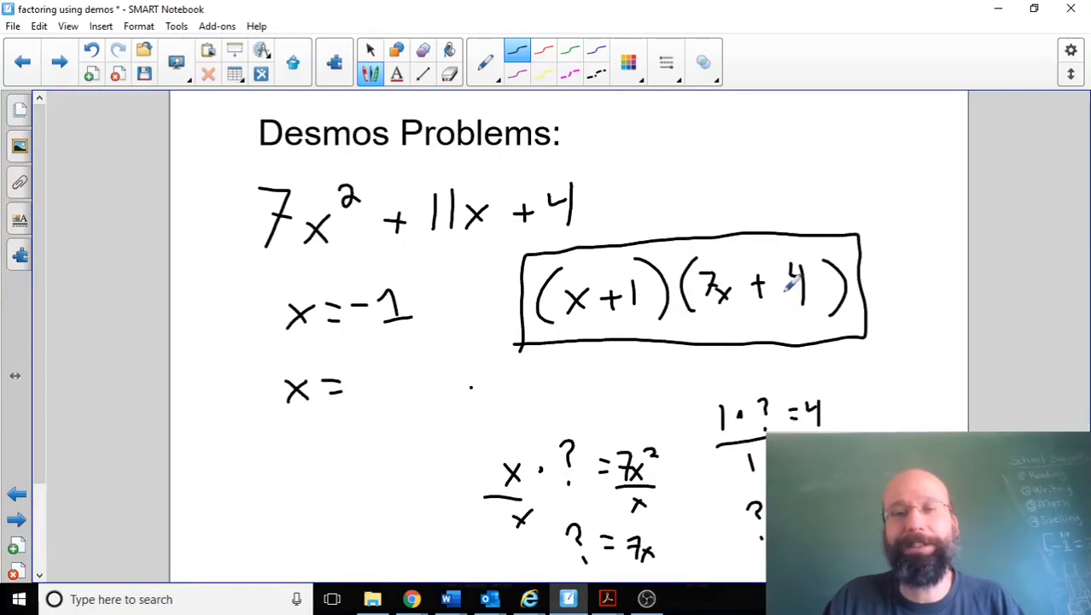
Step: Write 4/7 after the second x =, and evaluate 4/7 on a new line in Desmos before returning to SMART Notebook
mouse_move(369, 350)
mouse_down()
mouse_move(390, 379)
mouse_move(383, 399)
mouse_up()
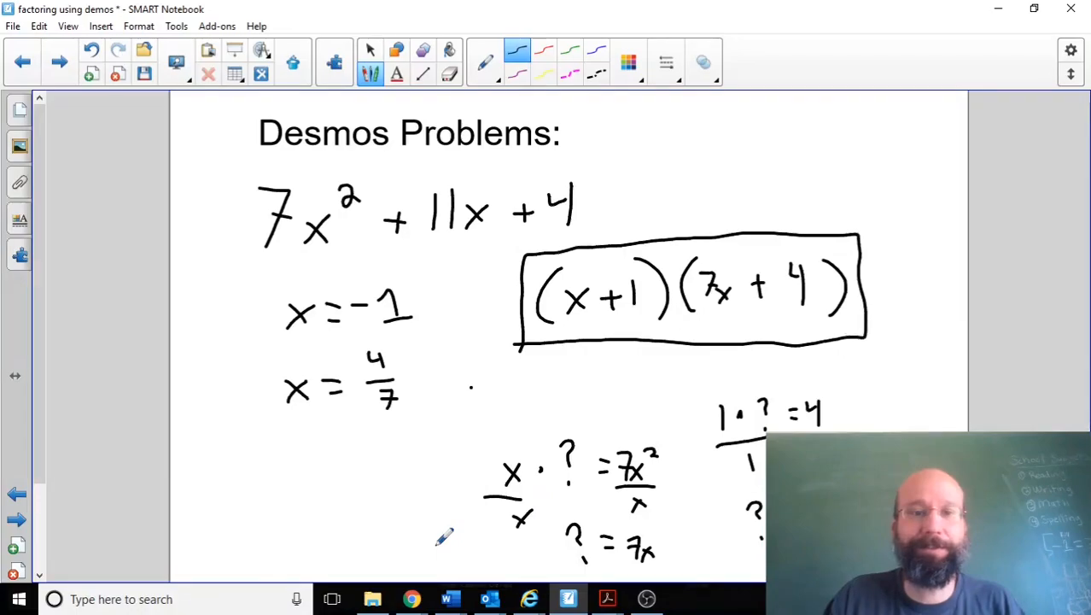
mouse_move(412, 598)
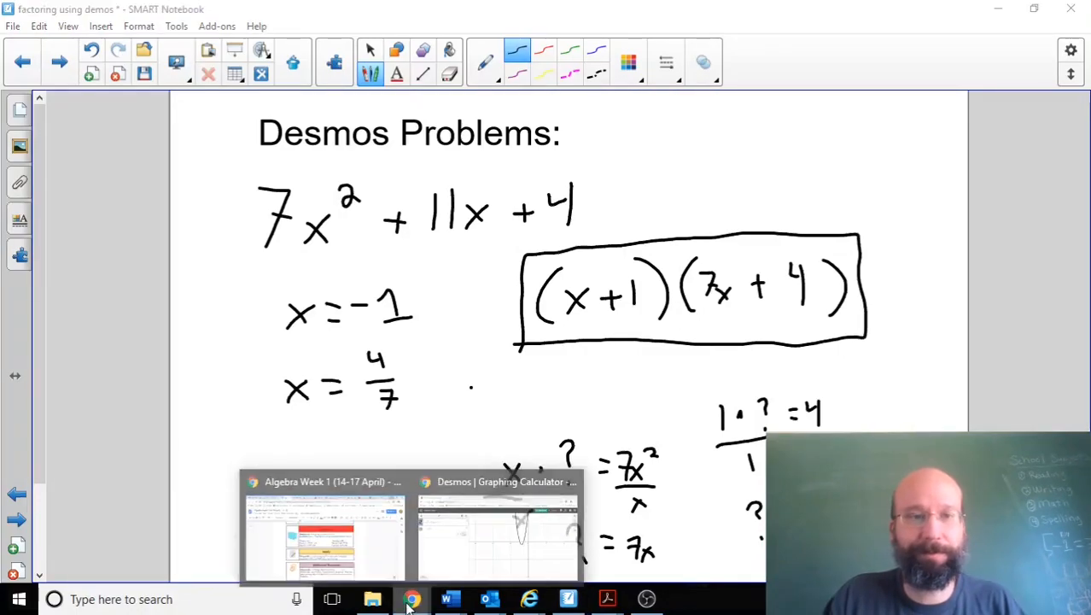
click(502, 533)
click(210, 332)
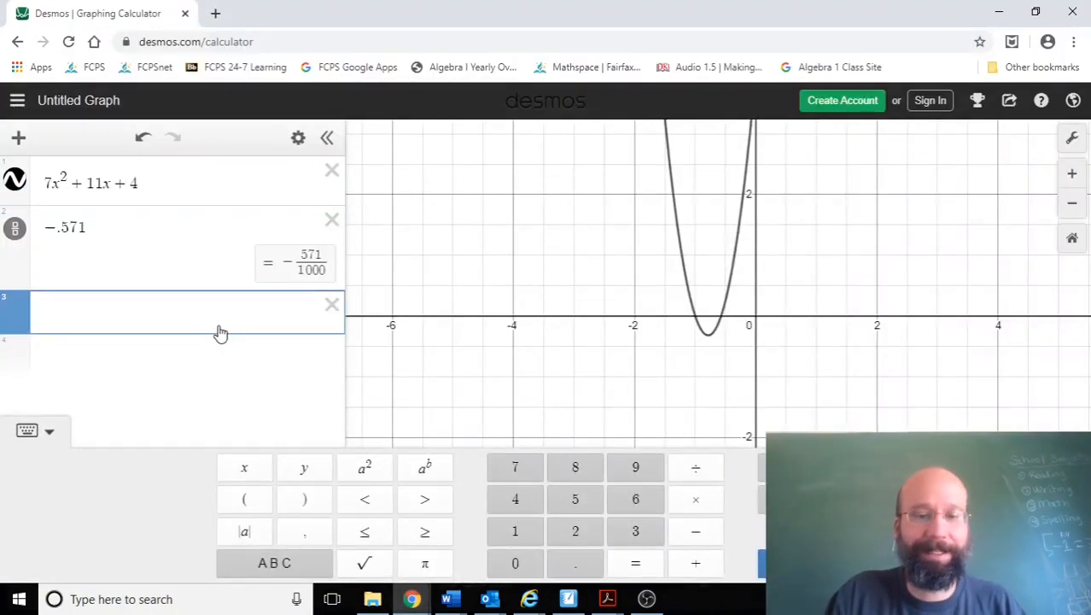
text(4)
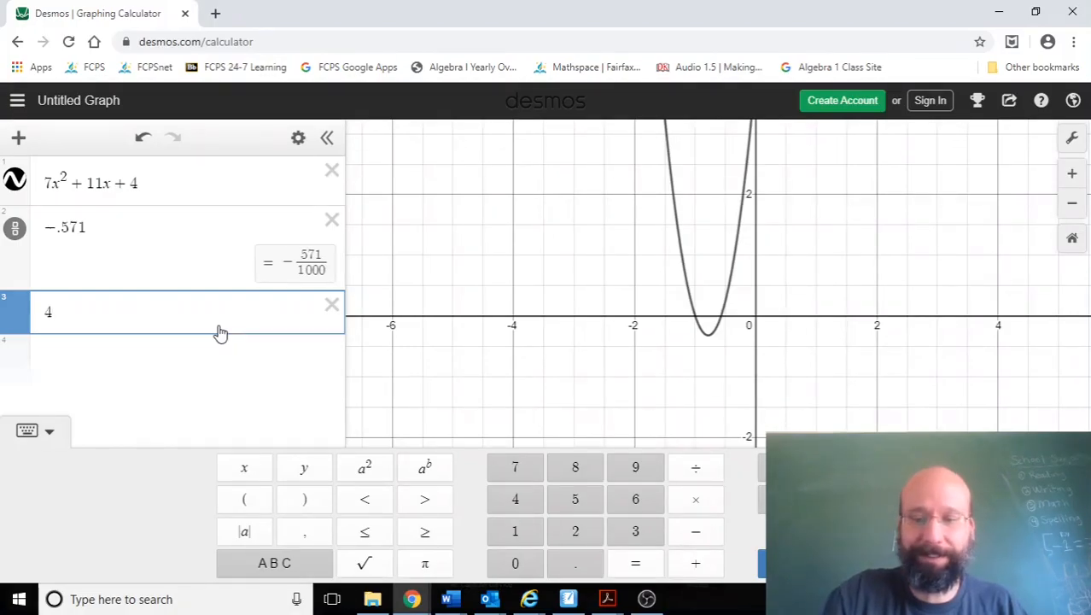
text(/7)
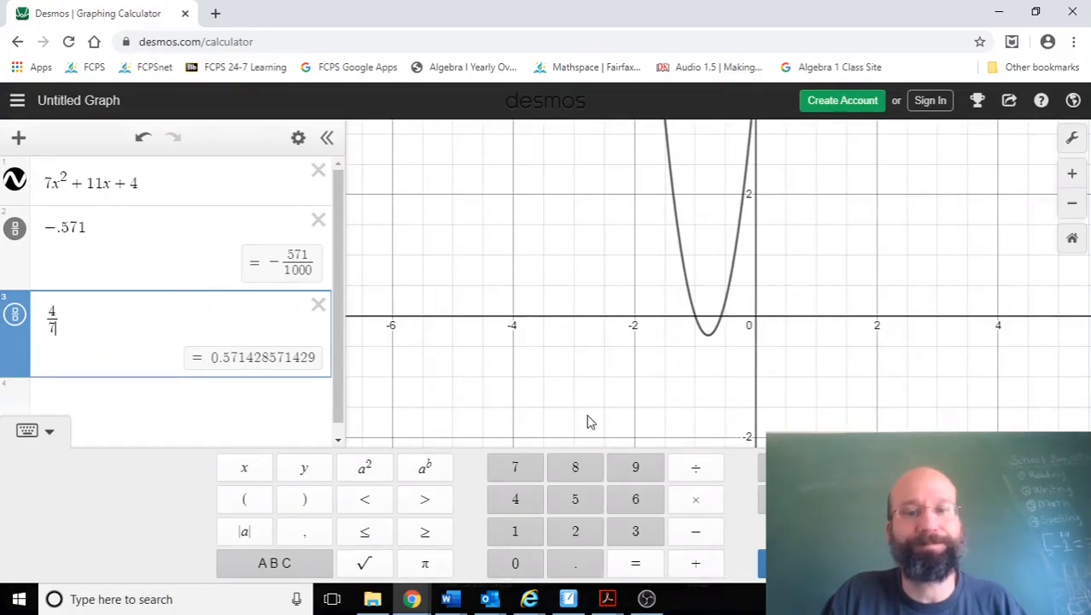
click(575, 599)
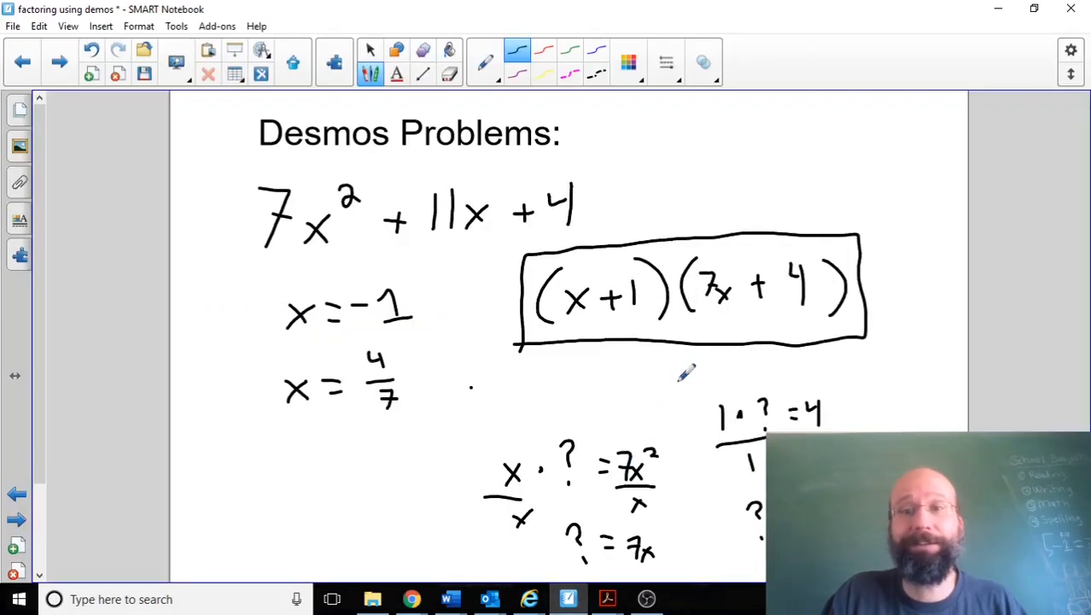